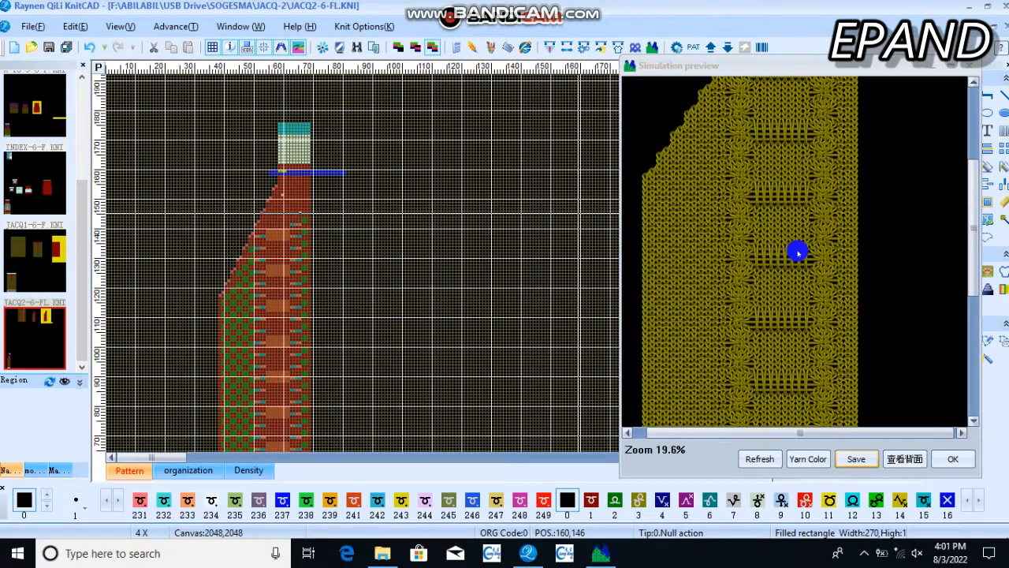
Step: Examine the cable stitches in the simulation preview alongside the matching code 141 blocks in the shaped piece's pattern
scroll(800, 223, up, 3)
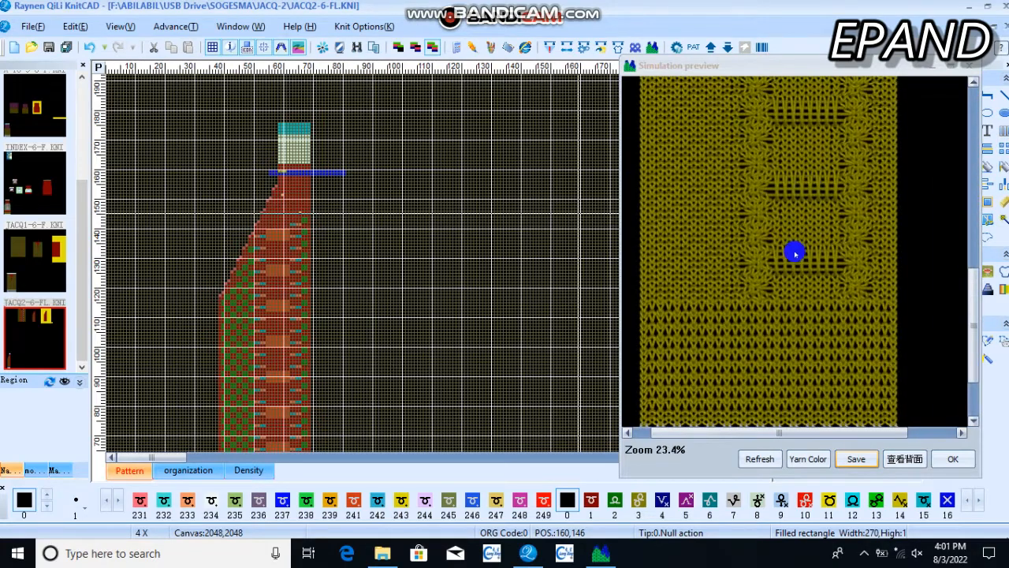
scroll(795, 252, up, 4)
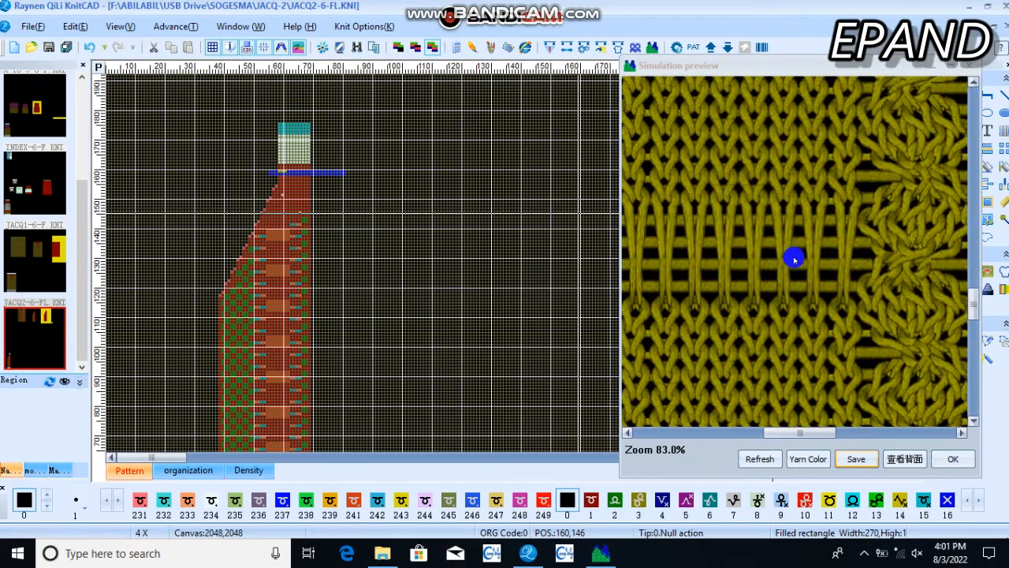
scroll(794, 259, down, 6)
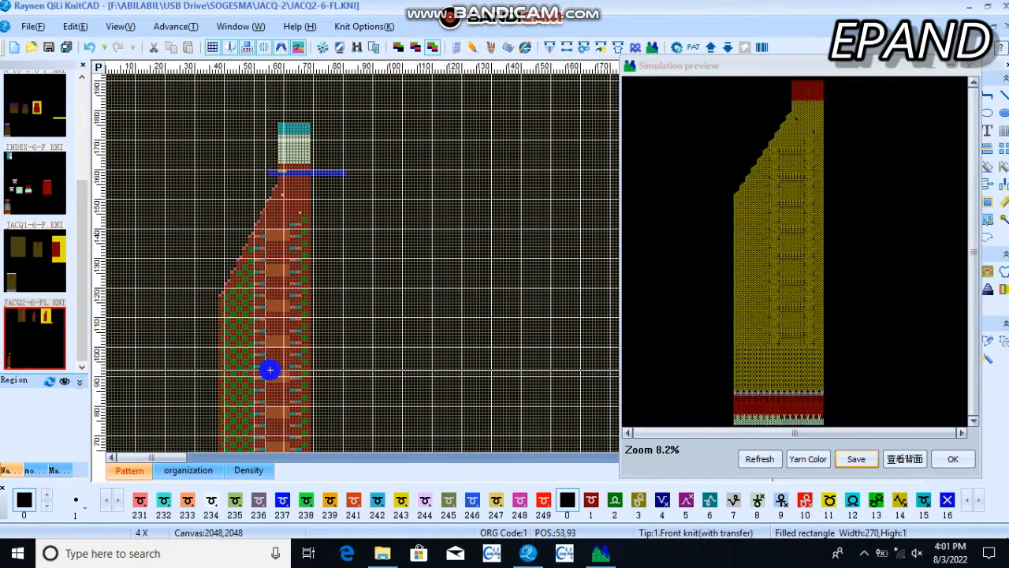
scroll(438, 262, up, 4)
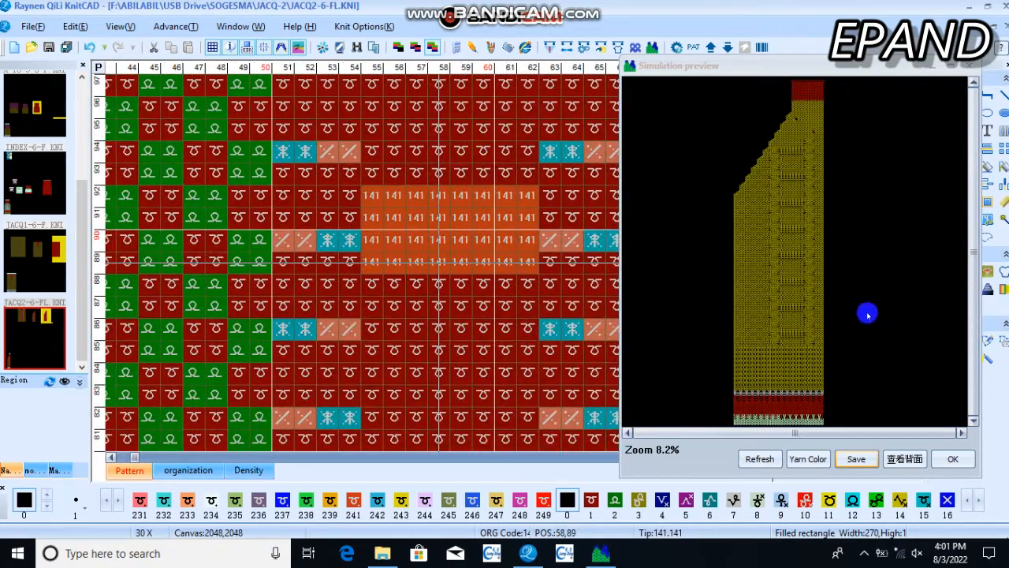
scroll(774, 253, up, 4)
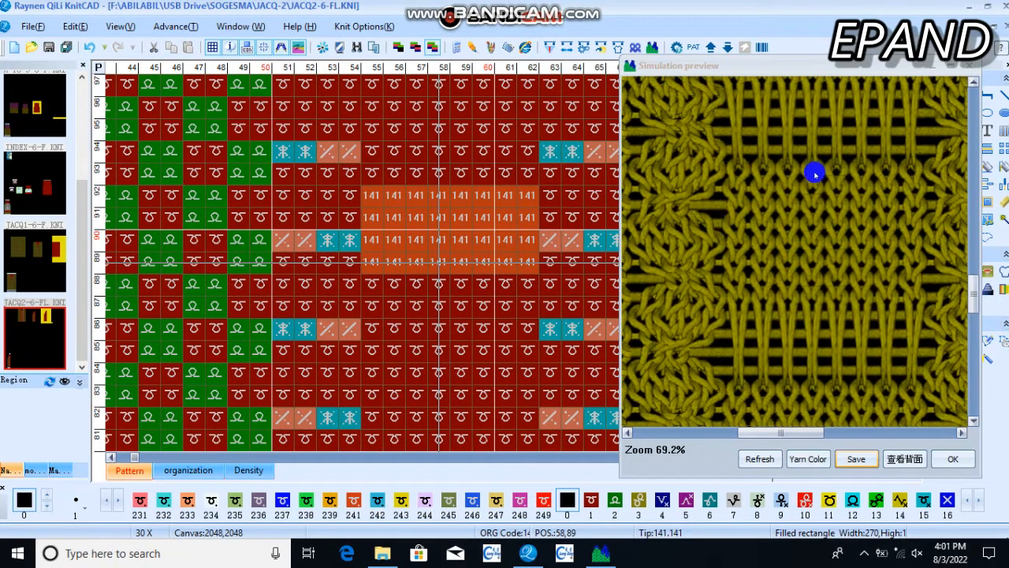
scroll(815, 174, down, 4)
scroll(442, 261, down, 5)
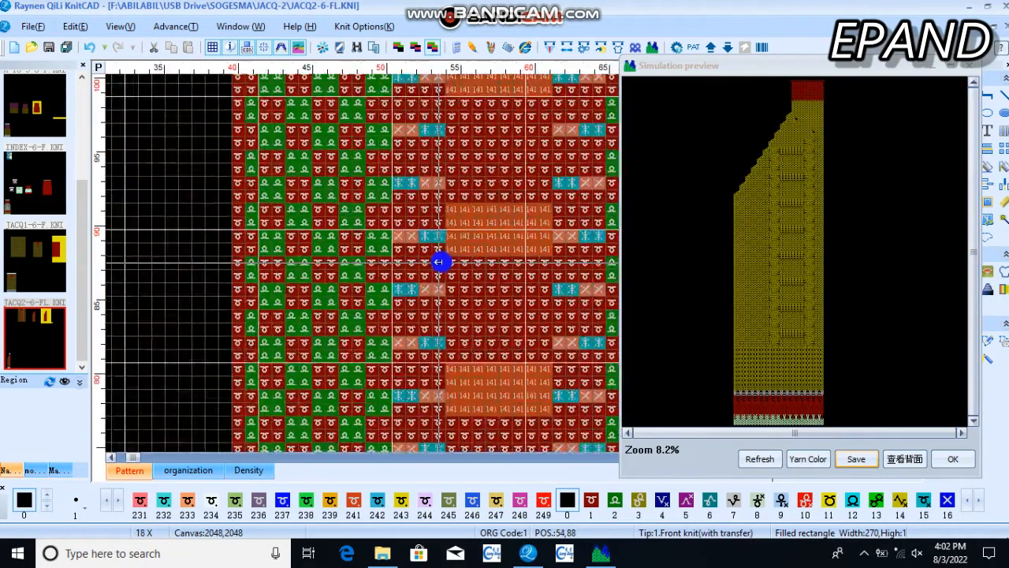
scroll(182, 316, up, 5)
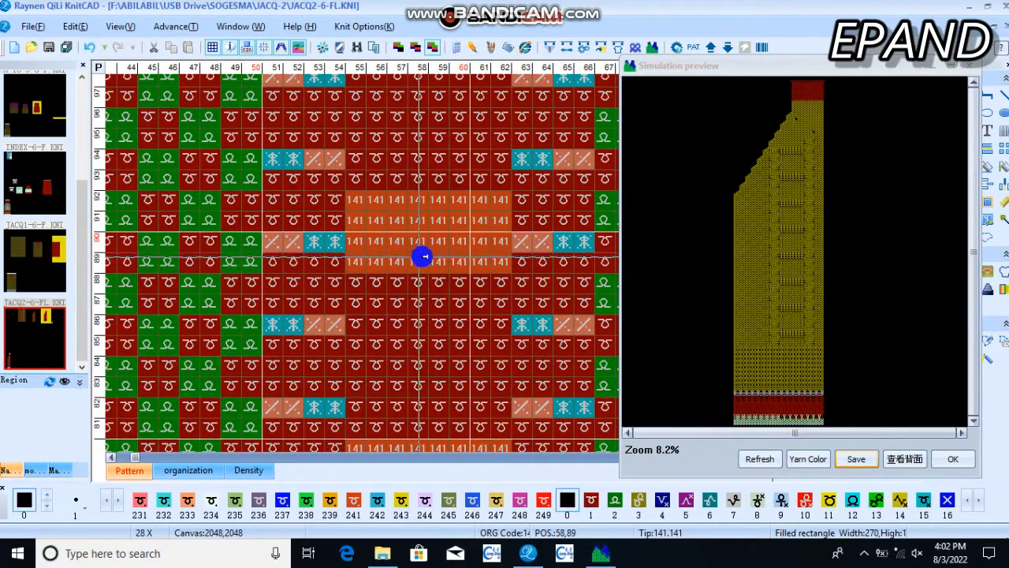
scroll(440, 263, down, 3)
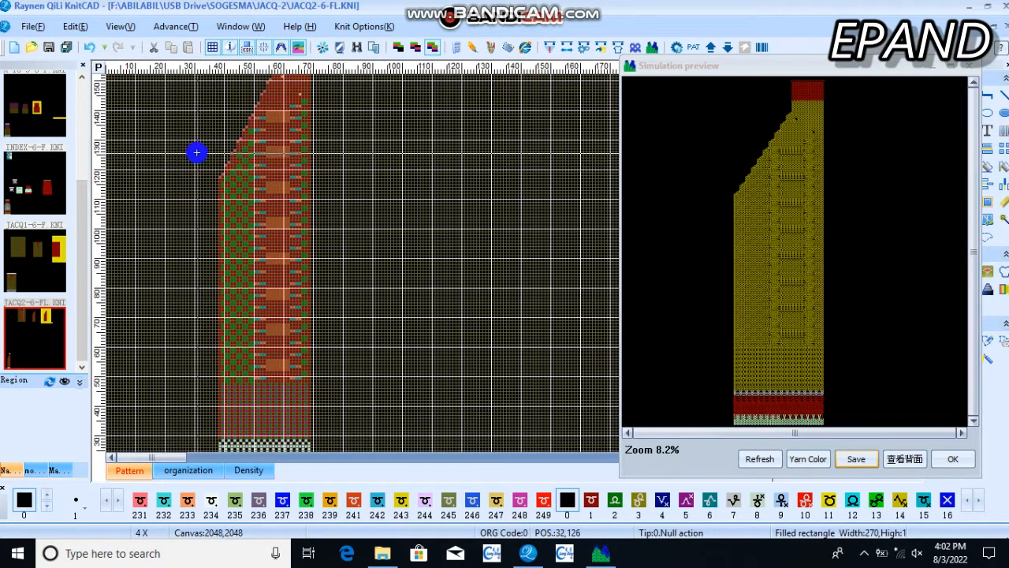
scroll(241, 176, down, 2)
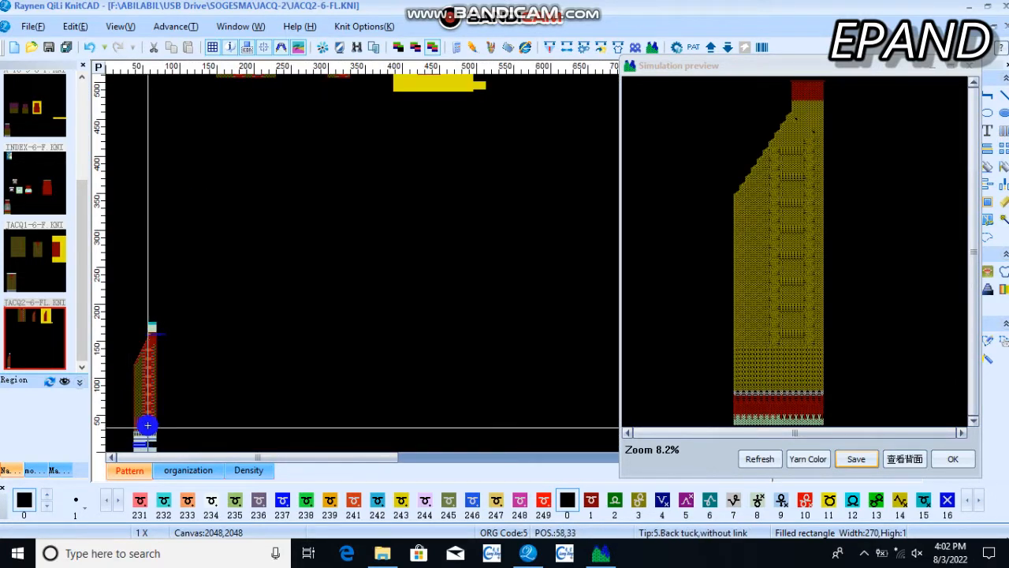
scroll(150, 431, up, 1)
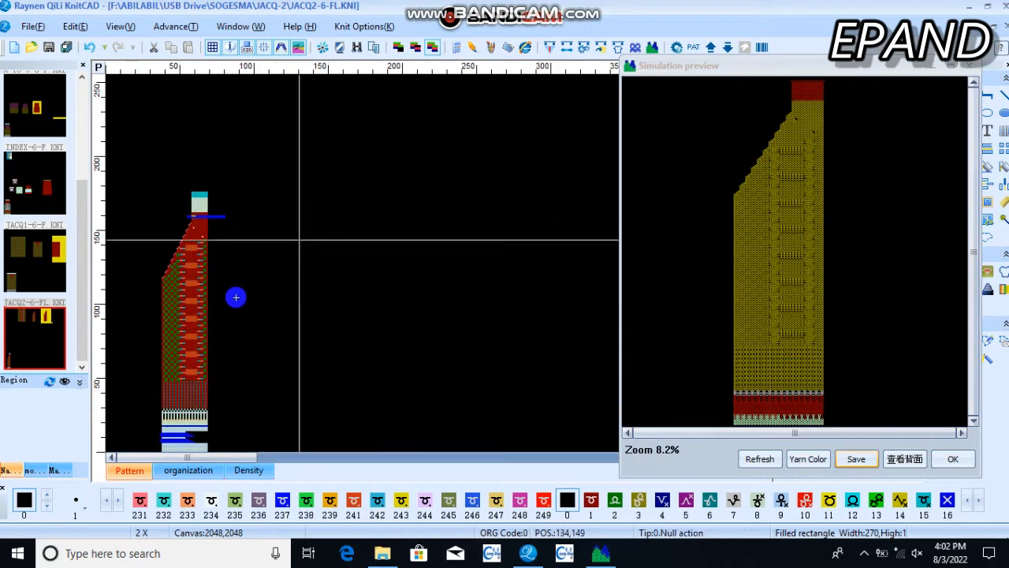
scroll(268, 276, up, 1)
scroll(181, 327, down, 1)
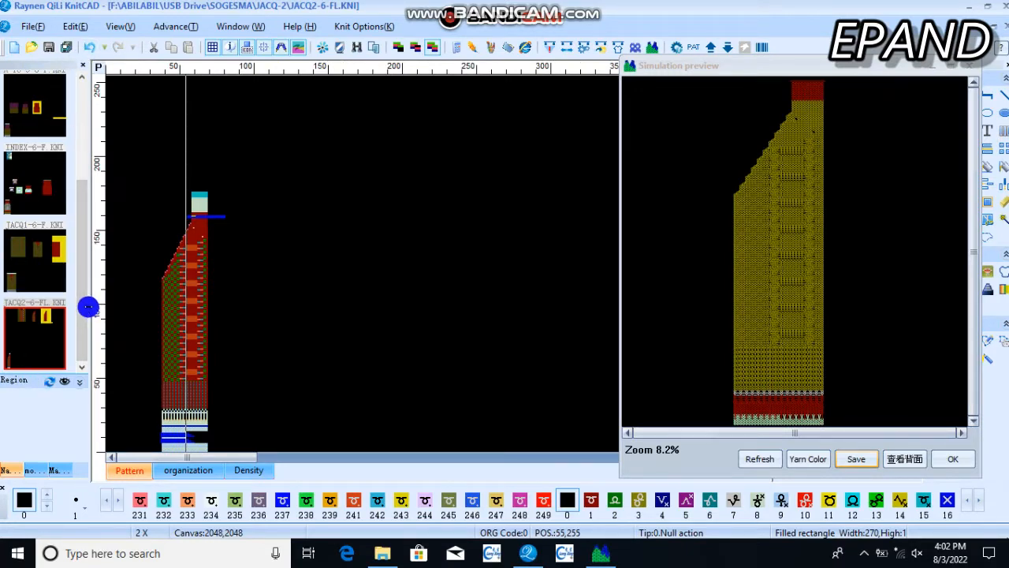
Step: Close the simulation preview, widen the side panel and bring up the 4x4 cable modules in the system module library
key(Escape)
drag(235, 307, 236, 307)
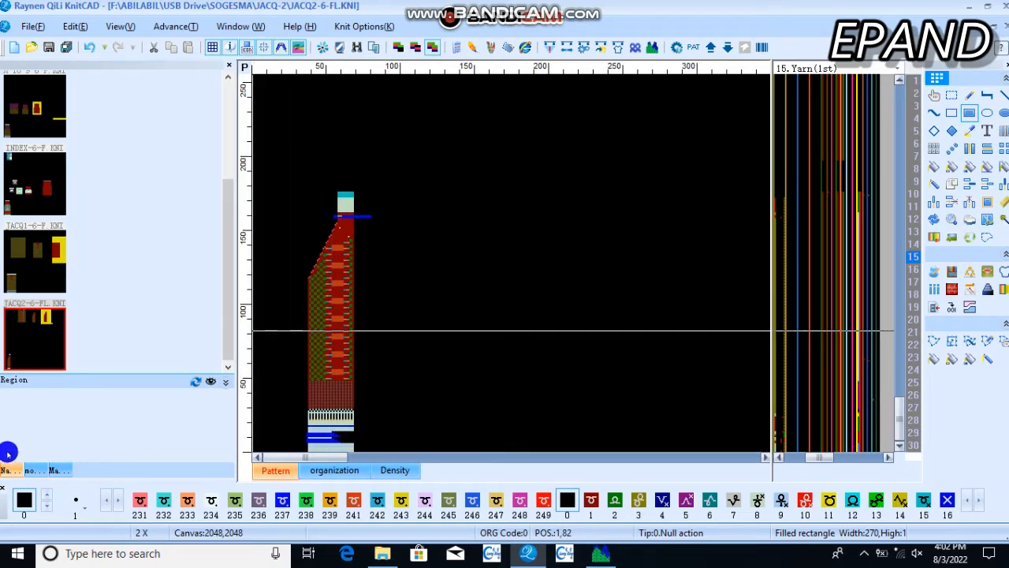
click(30, 472)
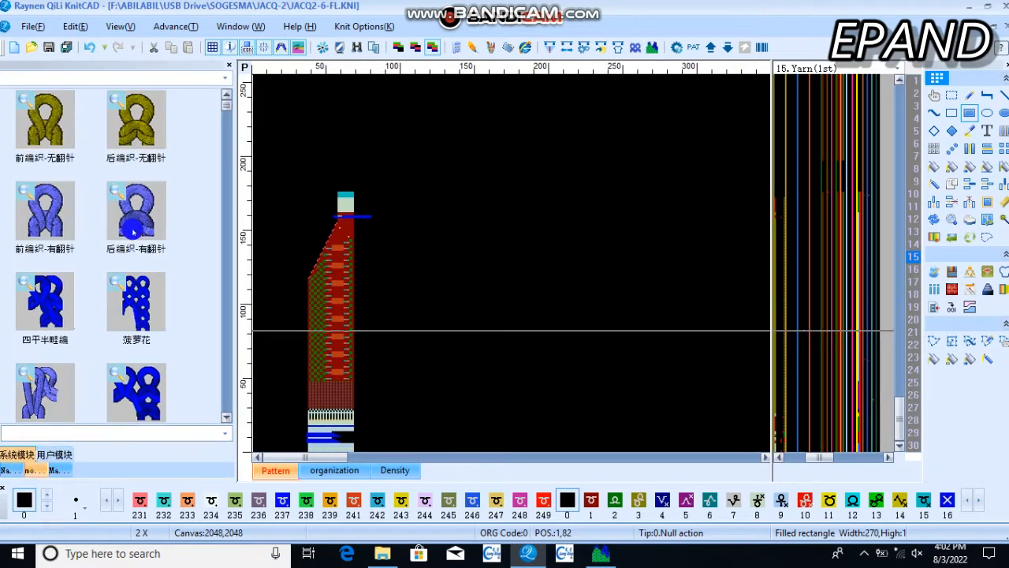
scroll(134, 229, down, 10)
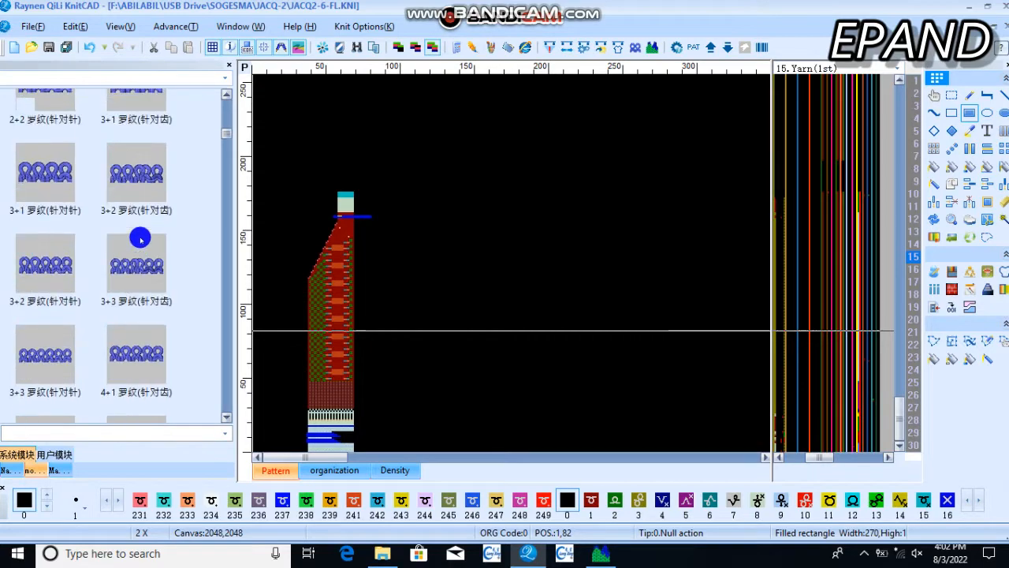
scroll(139, 238, down, 8)
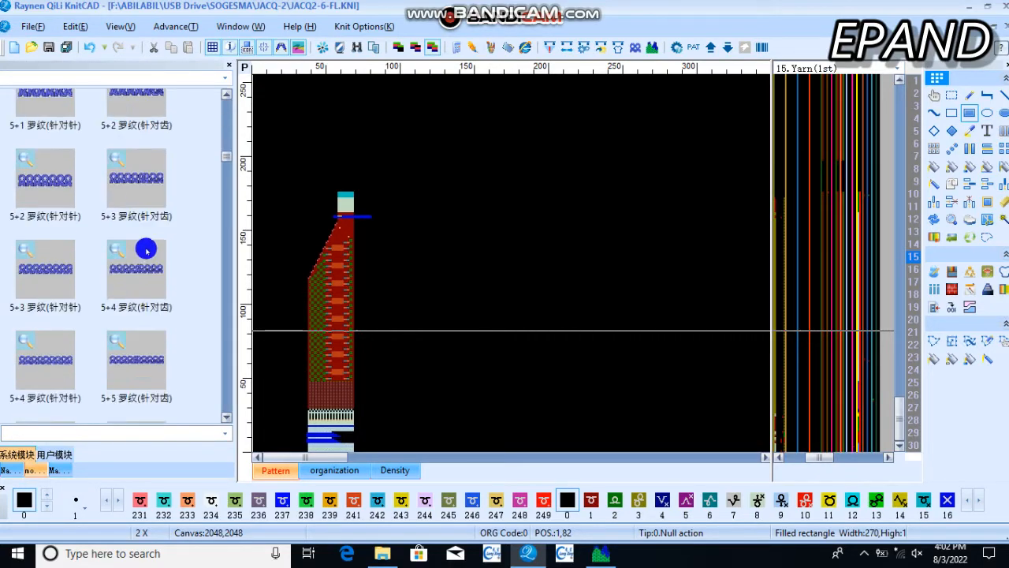
scroll(145, 249, down, 6)
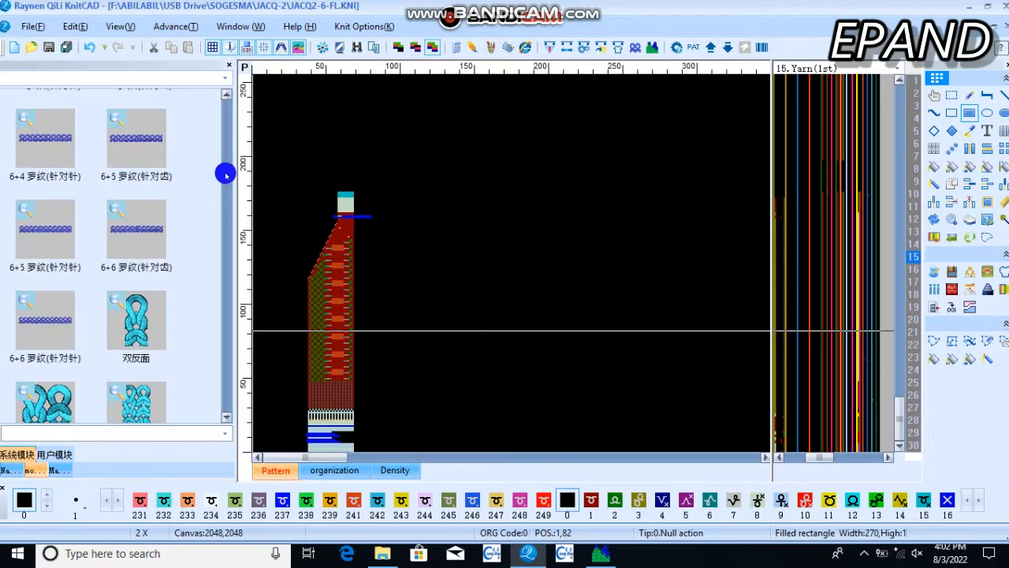
drag(225, 175, 229, 310)
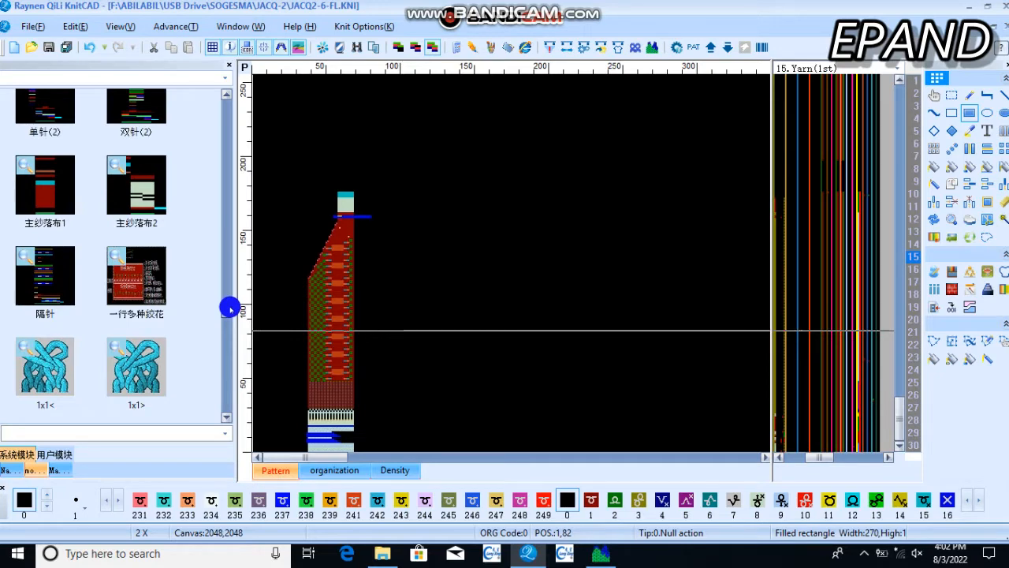
drag(229, 308, 234, 331)
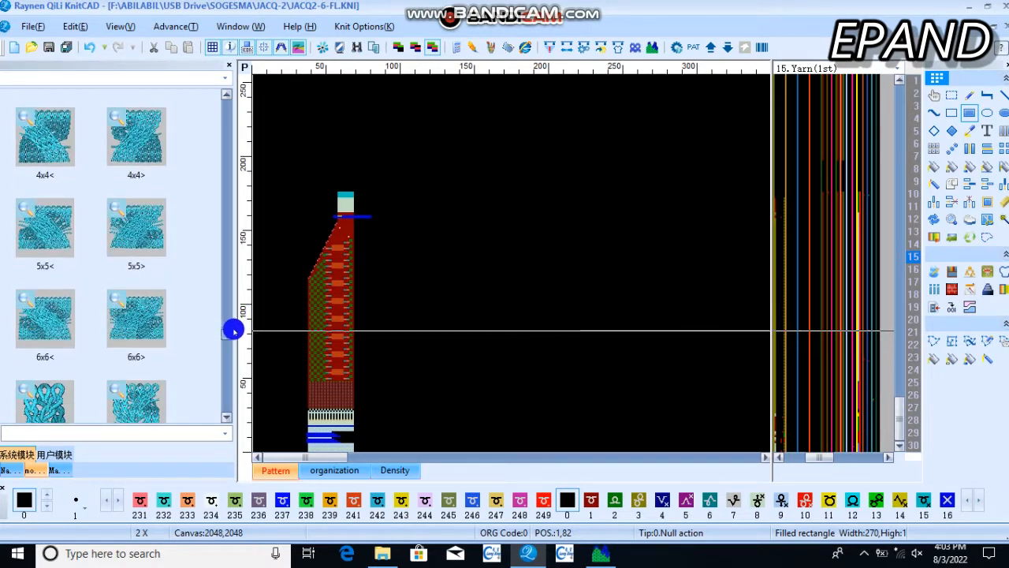
Step: Place the 4x4> cable module above the shaped piece and compare its code 142 block with the piece's code 141 block
click(134, 138)
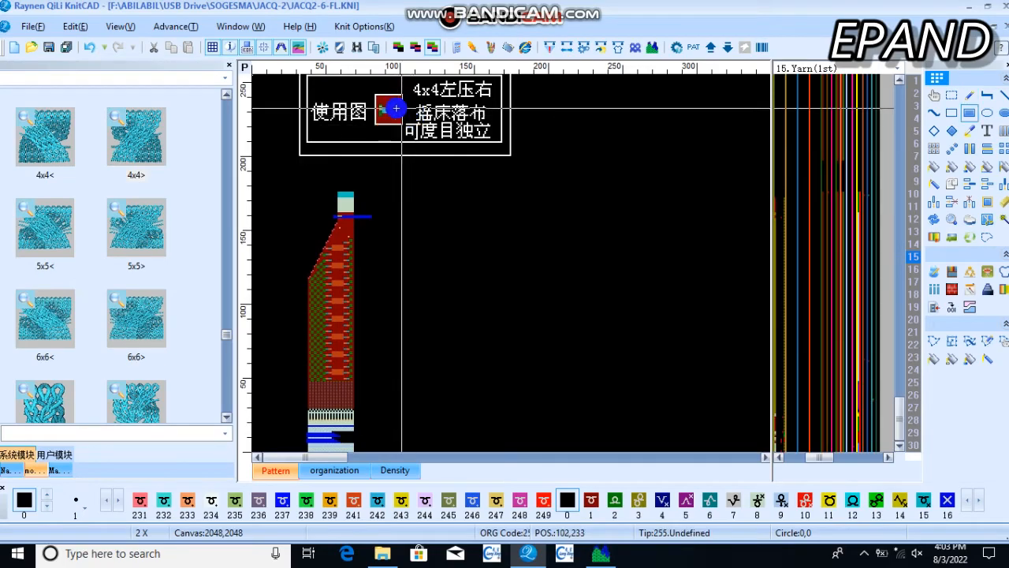
scroll(507, 263, up, 6)
scroll(488, 265, up, 1)
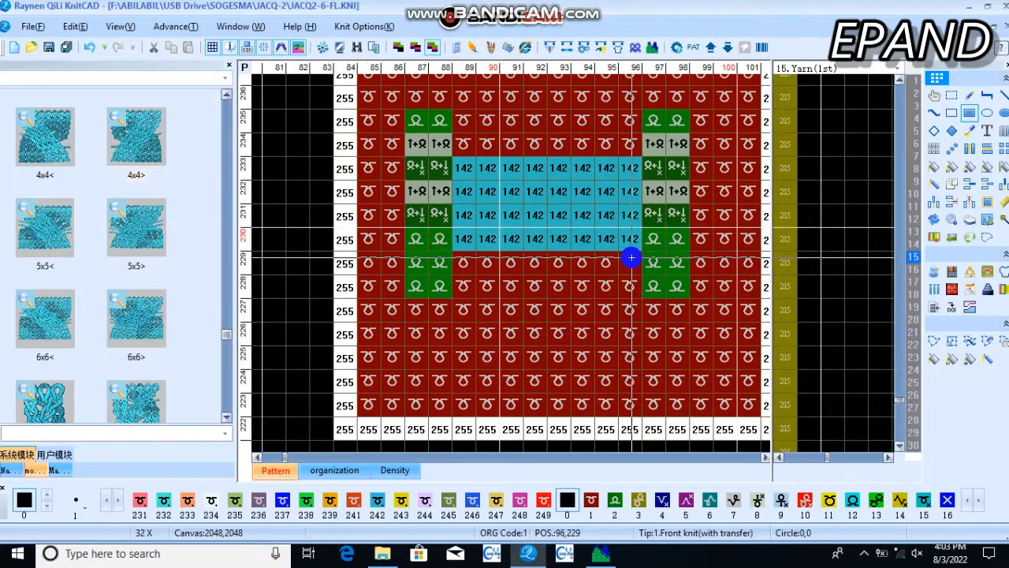
scroll(509, 263, down, 5)
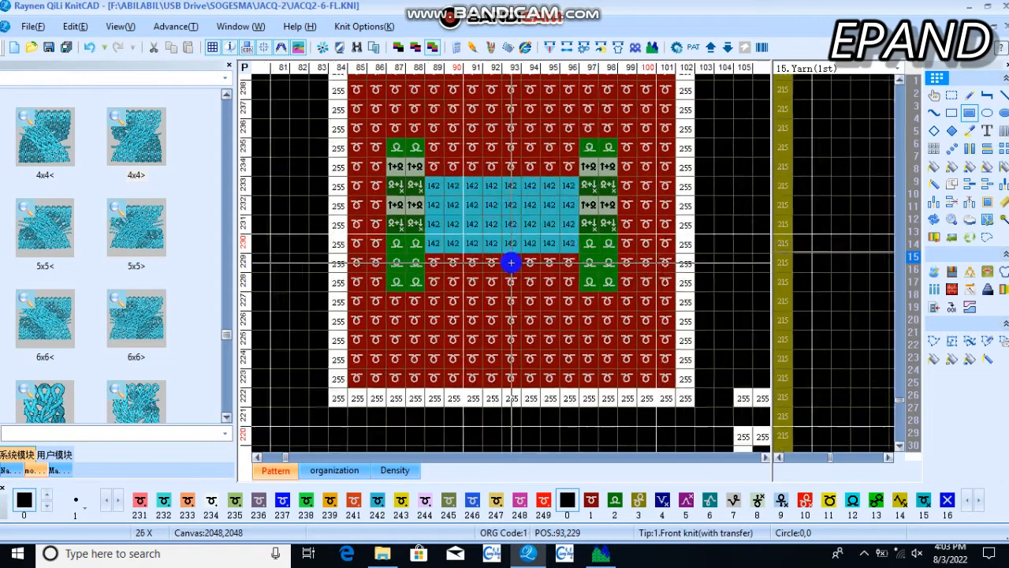
scroll(502, 401, down, 3)
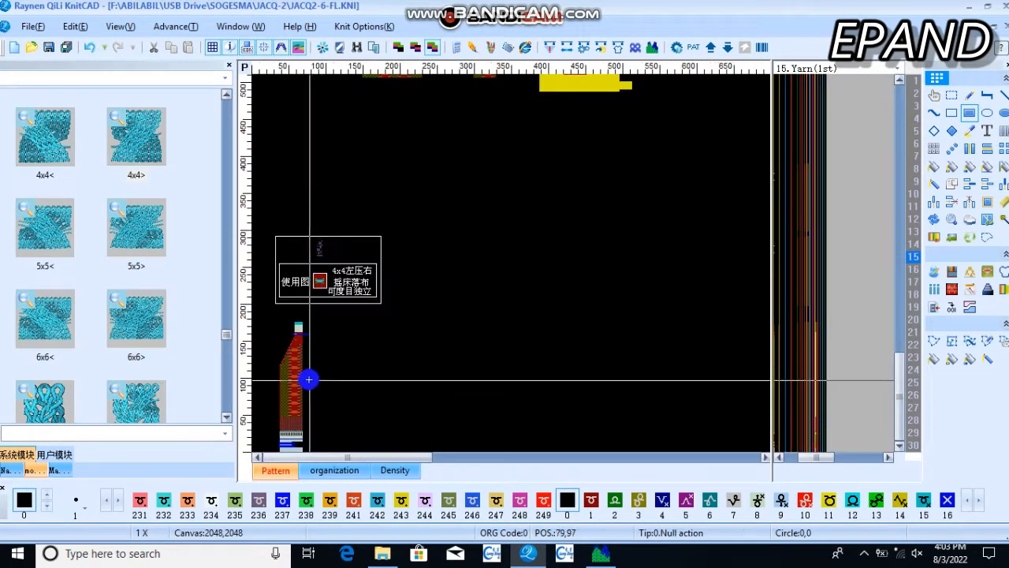
scroll(308, 378, up, 7)
scroll(457, 244, up, 1)
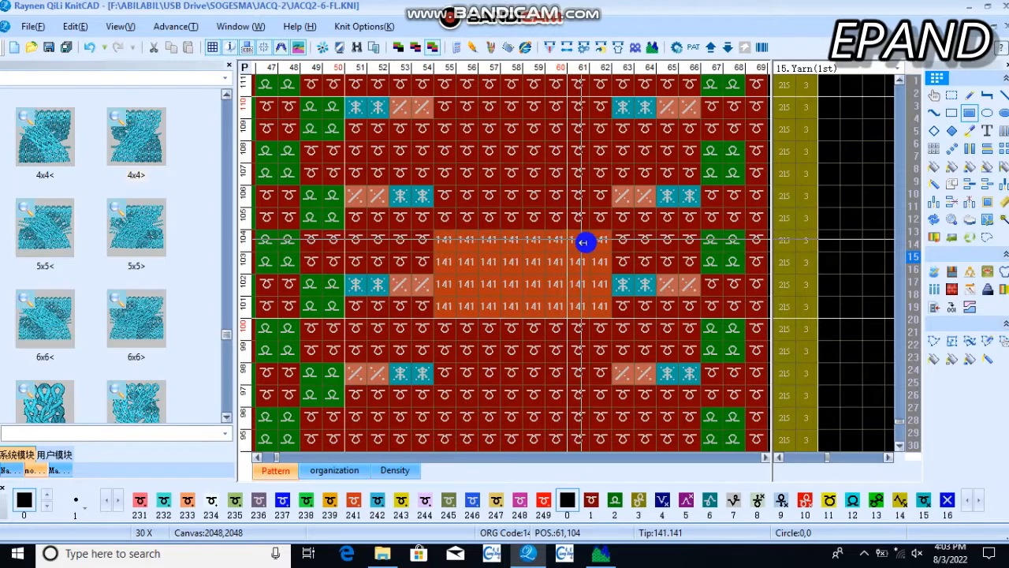
scroll(567, 207, down, 6)
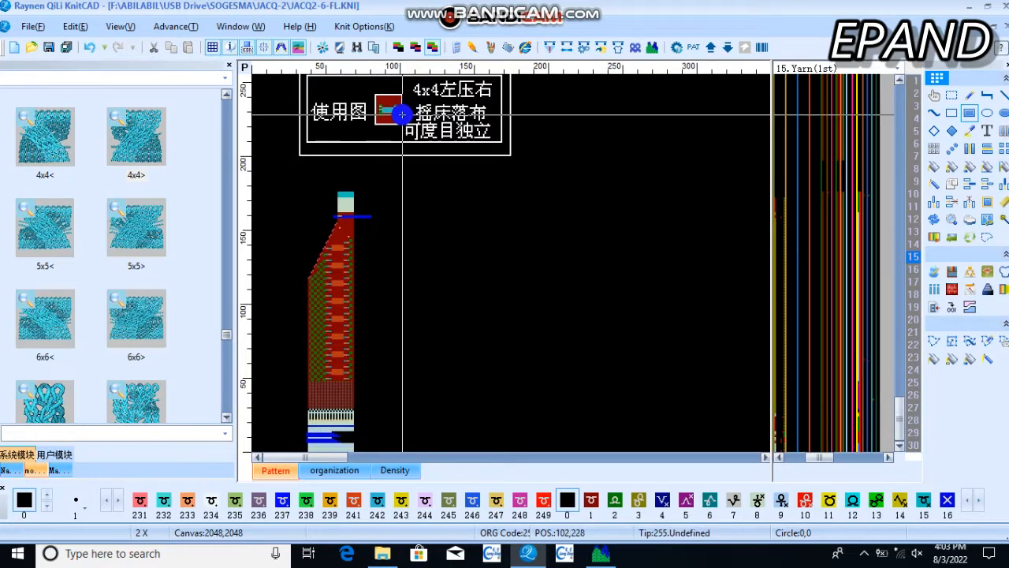
Step: Remove the placed 4x4> module and insert the 4x4< cable module above the shaped piece instead
mouse_move(403, 115)
mouse_down()
mouse_move(426, 96)
mouse_move(93, 33)
mouse_up()
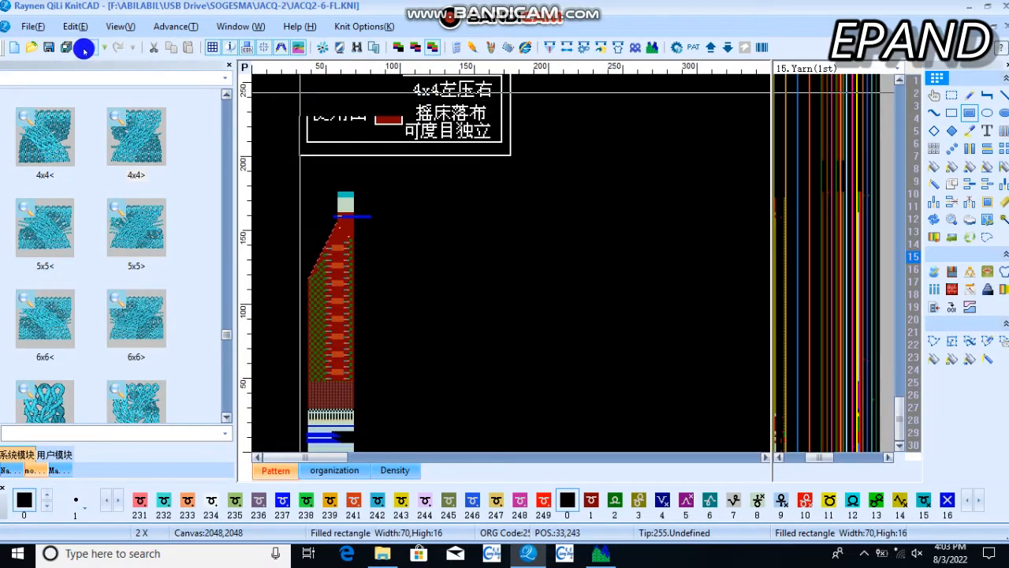
click(84, 48)
click(43, 136)
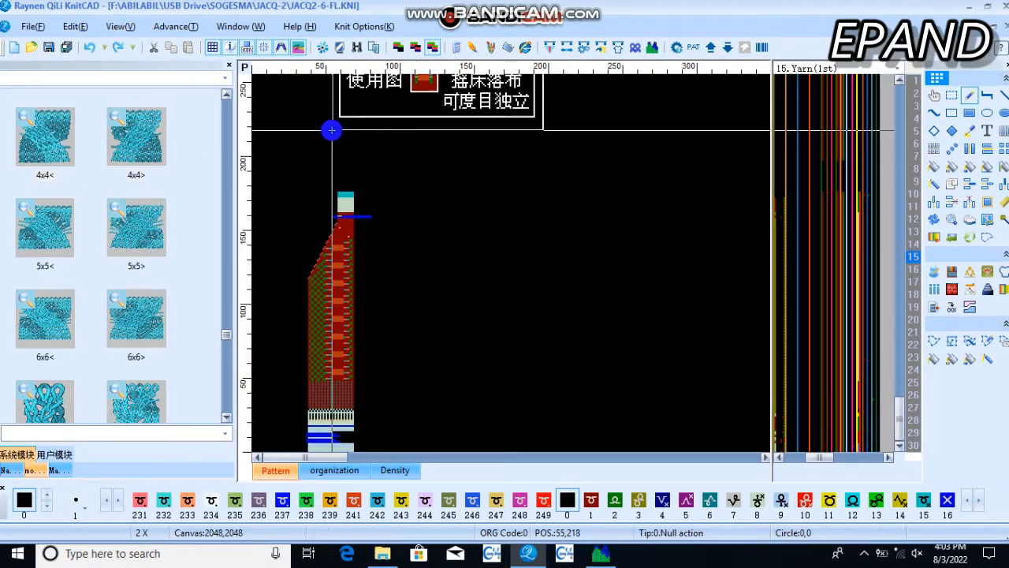
scroll(302, 158, up, 2)
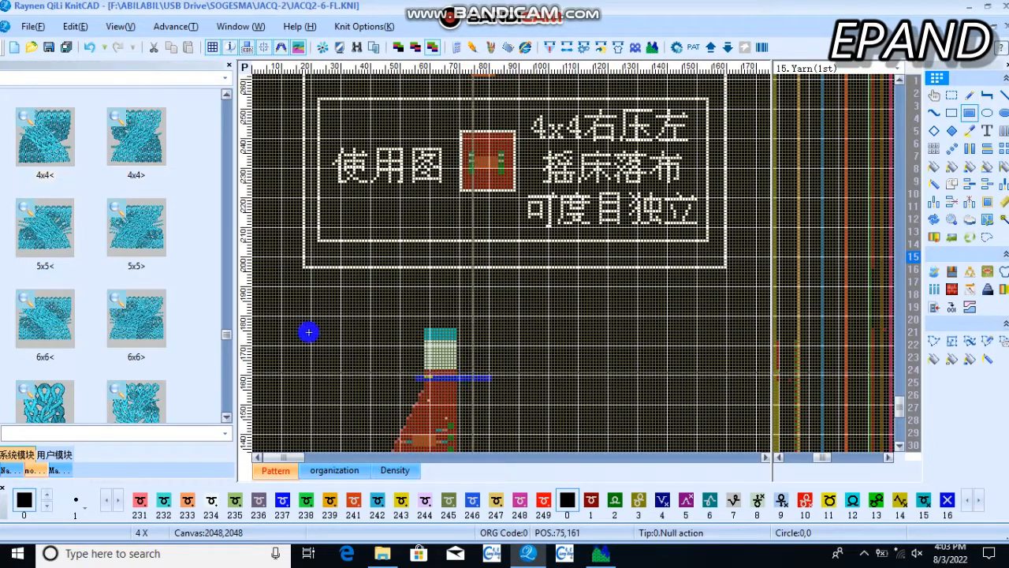
scroll(270, 286, down, 2)
scroll(332, 261, up, 1)
scroll(332, 261, up, 1)
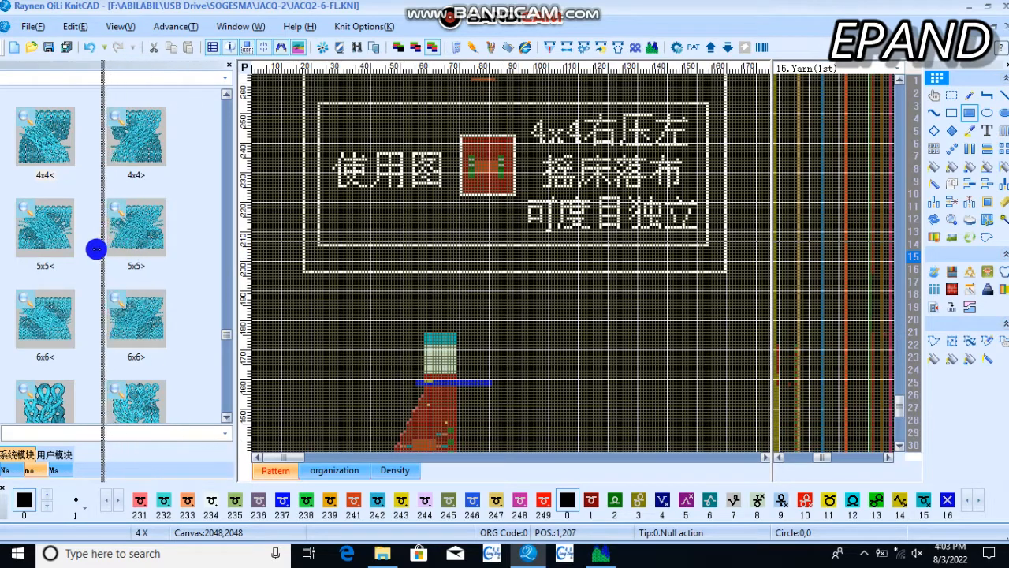
Step: Narrow the side panel and erase the lower edge of the 4x4< module's frame with a colour 0 filled rectangle about 152 wide
drag(96, 249, 93, 249)
scroll(170, 276, down, 2)
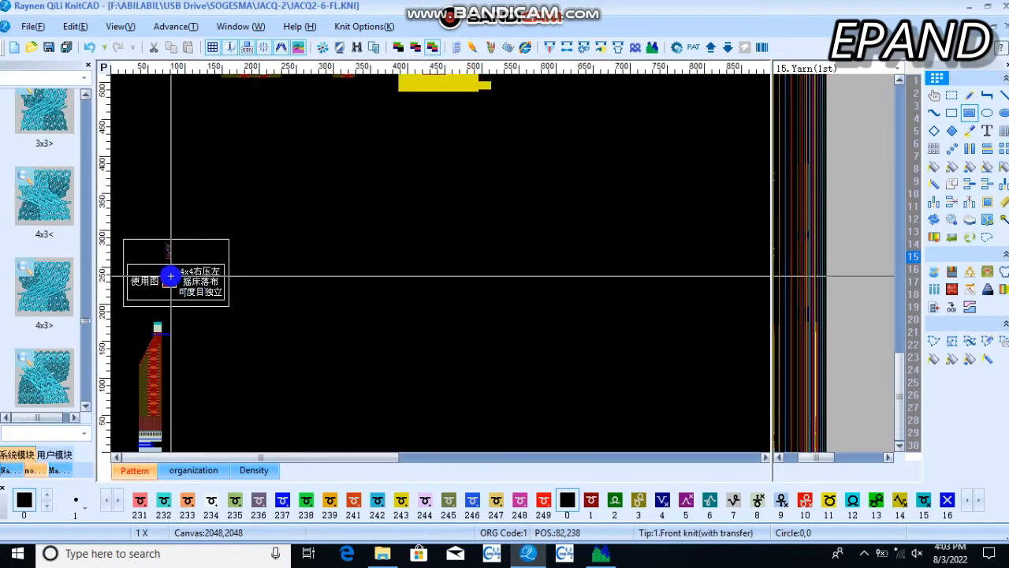
scroll(165, 276, up, 3)
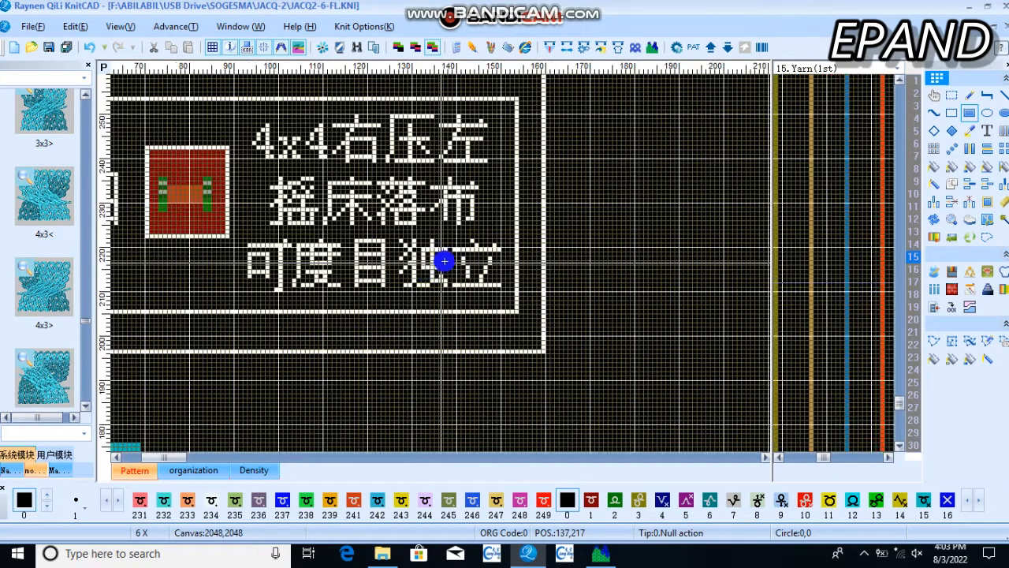
scroll(310, 263, down, 3)
scroll(572, 258, up, 4)
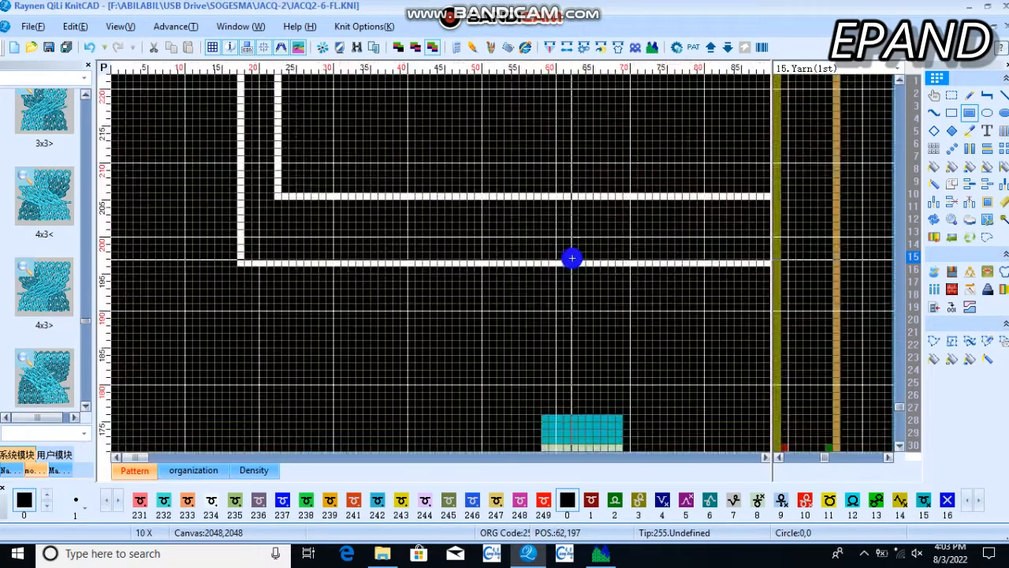
scroll(293, 263, down, 3)
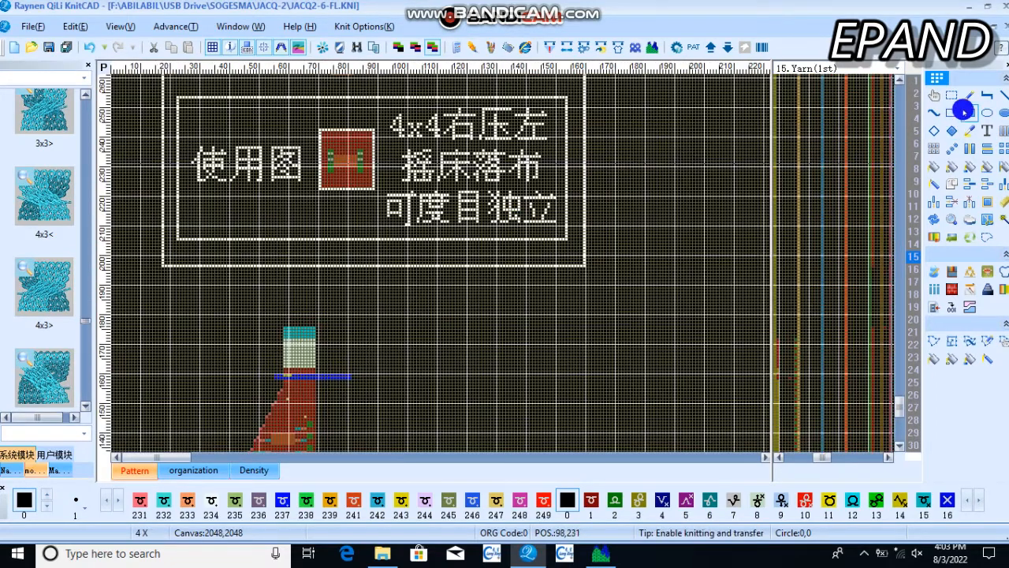
click(966, 112)
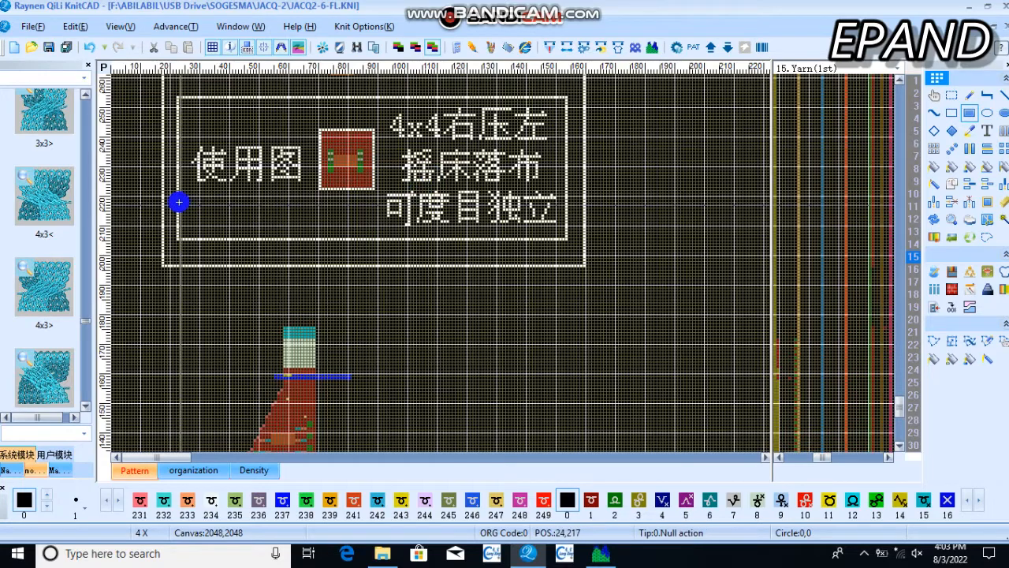
drag(187, 190, 585, 273)
Step: Erase the module's captions and frame on both sides of the diagrams with colour 0 filled rectangles, the second about 21 by 90
scroll(411, 182, up, 2)
scroll(440, 263, up, 2)
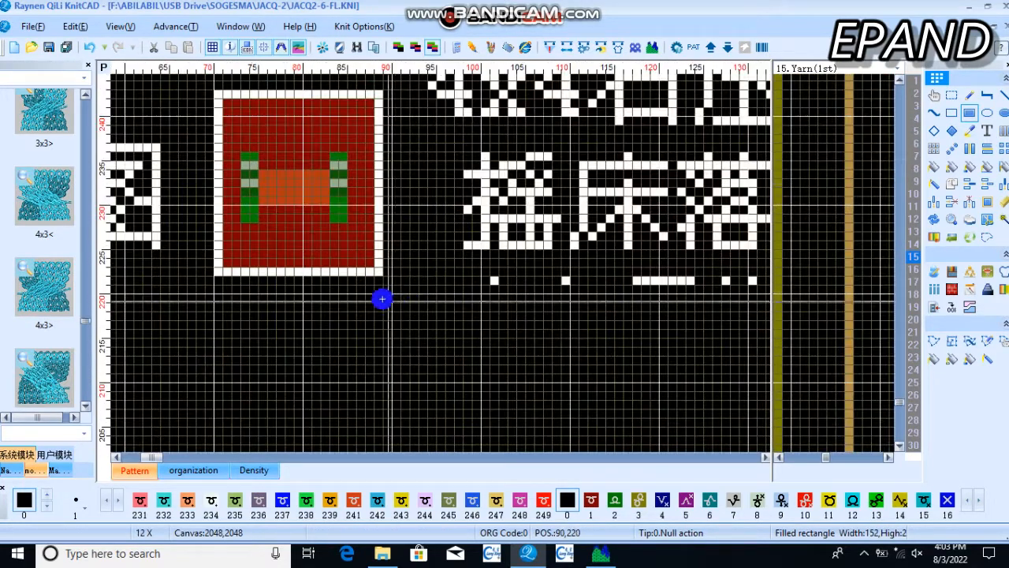
scroll(359, 294, down, 5)
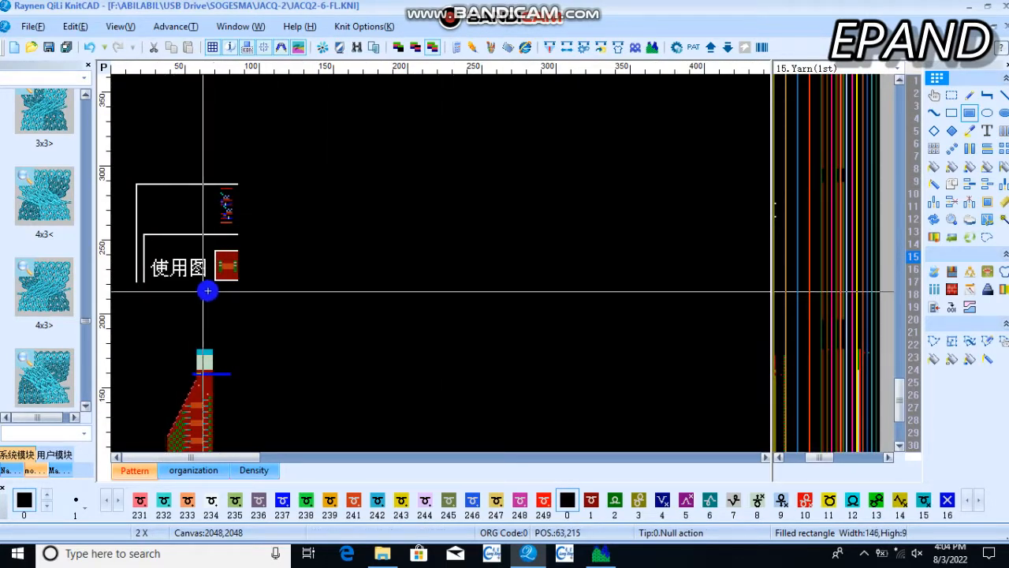
mouse_move(210, 163)
mouse_down()
mouse_move(153, 163)
mouse_move(159, 292)
mouse_move(124, 219)
mouse_move(134, 161)
mouse_up()
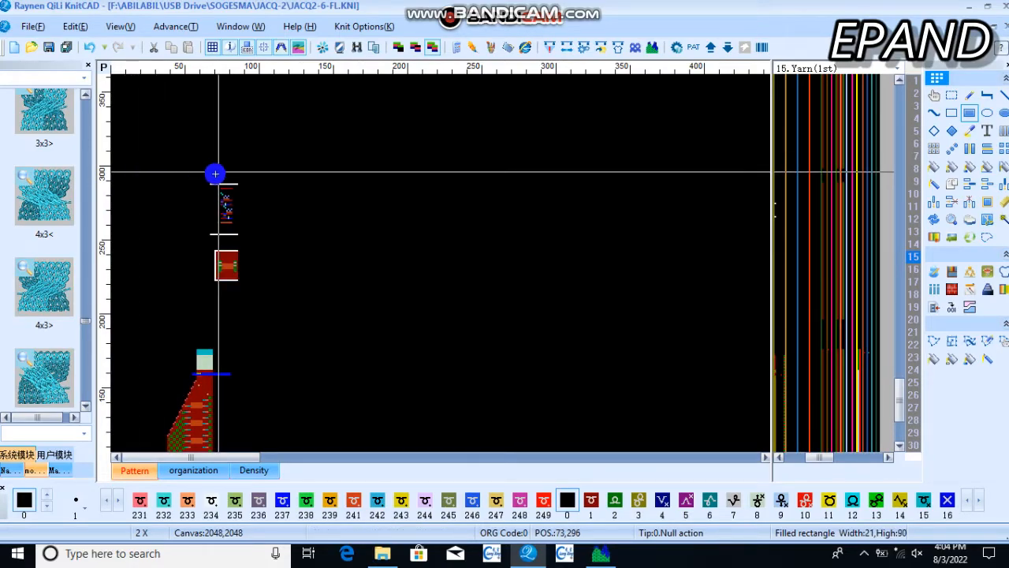
Step: Erase the leftover horizontal frame lines above the cable code block and usage diagram with colour 0 filled rectangles about 26x11 and 23x8
scroll(349, 262, up, 5)
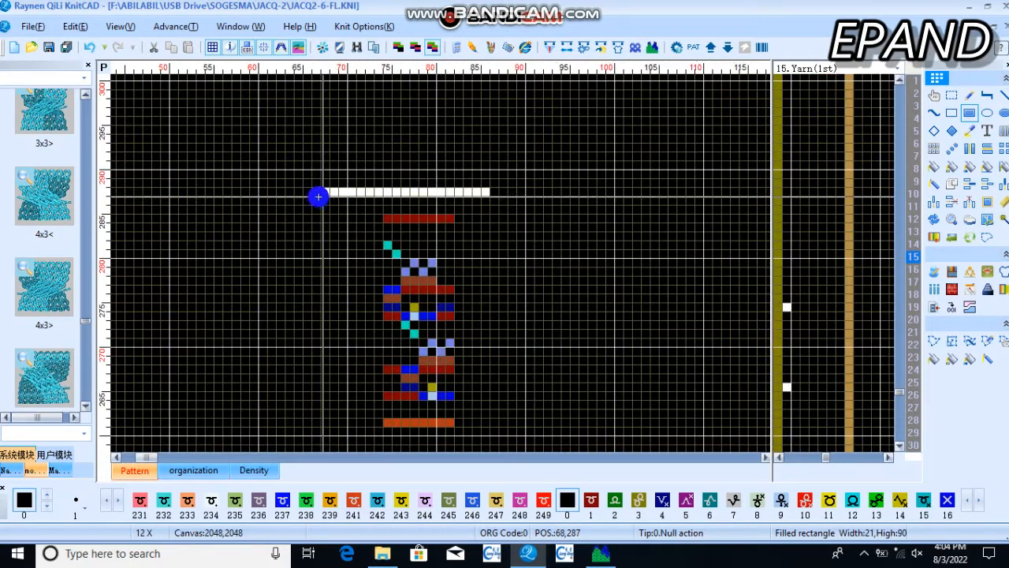
scroll(361, 265, down, 3)
scroll(442, 263, up, 4)
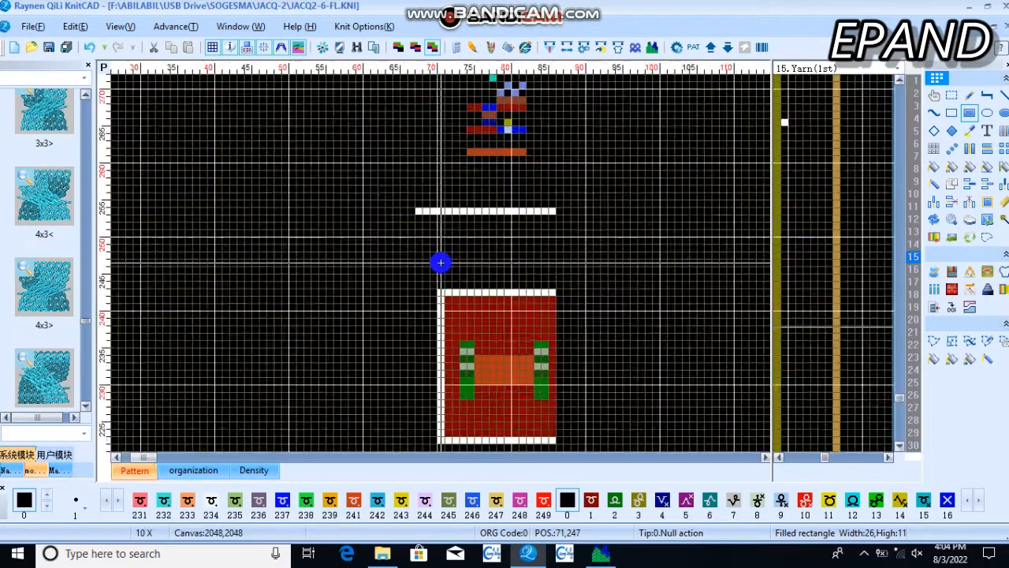
drag(363, 240, 601, 170)
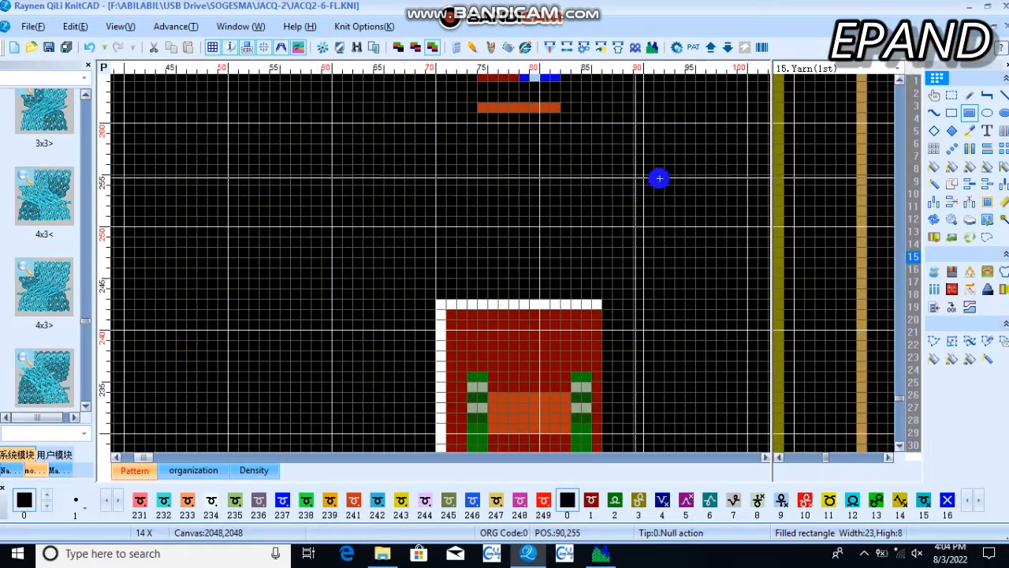
Step: Erase the module's white-bordered usage diagram with a colour 0 filled rectangle about 20 by 25, keeping the 141 cable code block
scroll(440, 261, down, 3)
scroll(440, 261, up, 4)
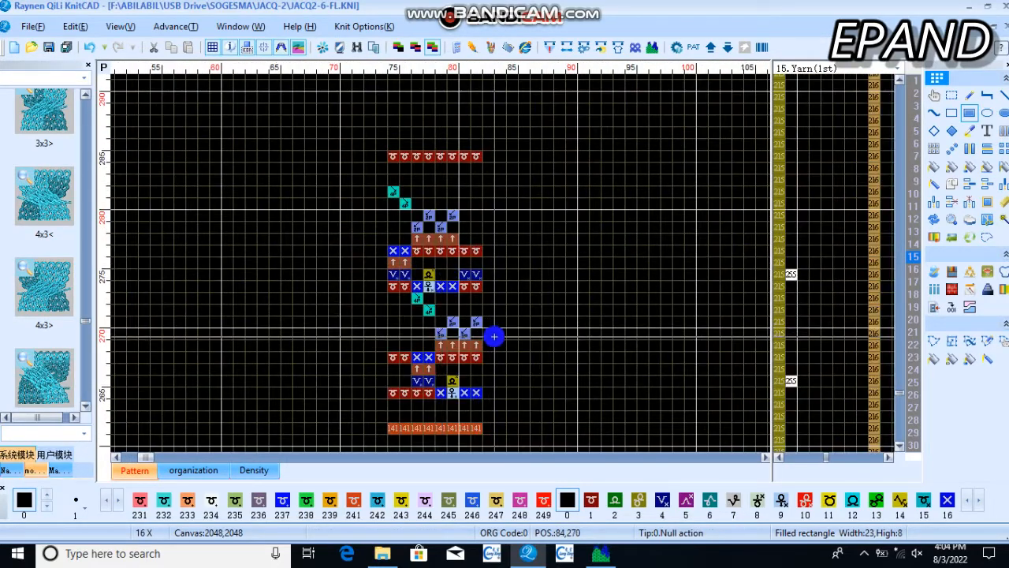
scroll(497, 319, down, 8)
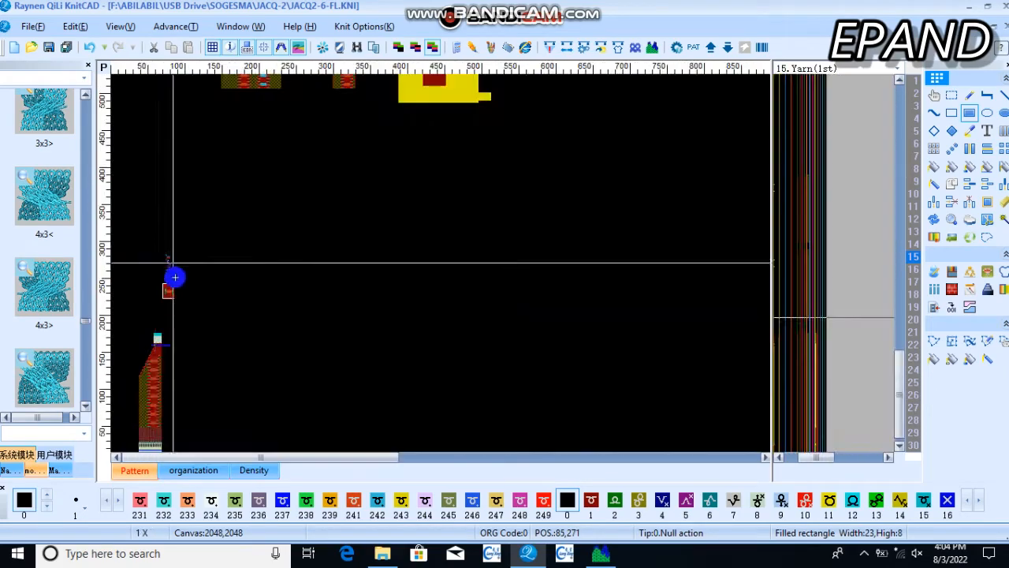
scroll(174, 279, up, 3)
scroll(485, 131, up, 4)
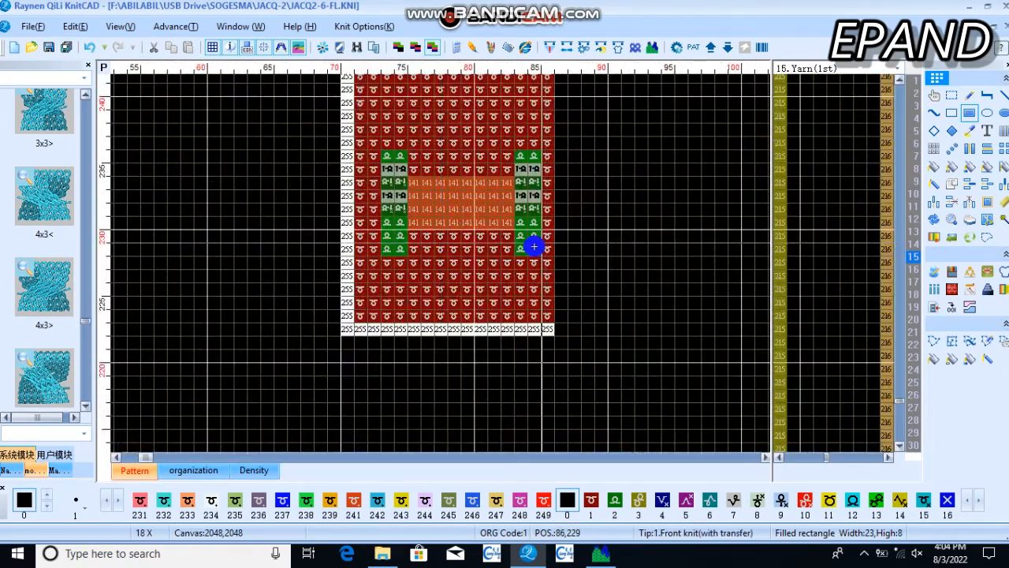
scroll(440, 264, down, 1)
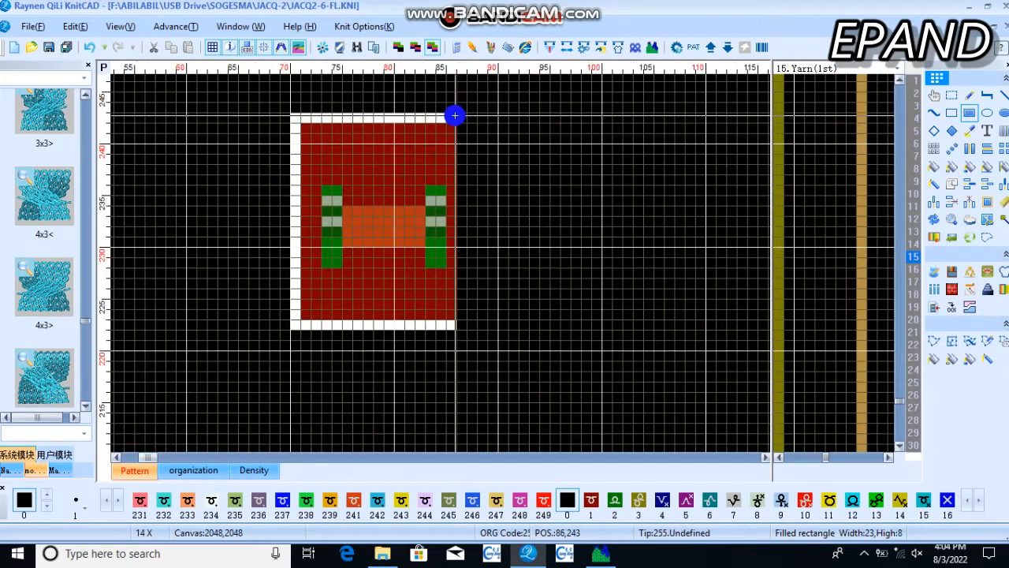
drag(455, 116, 252, 369)
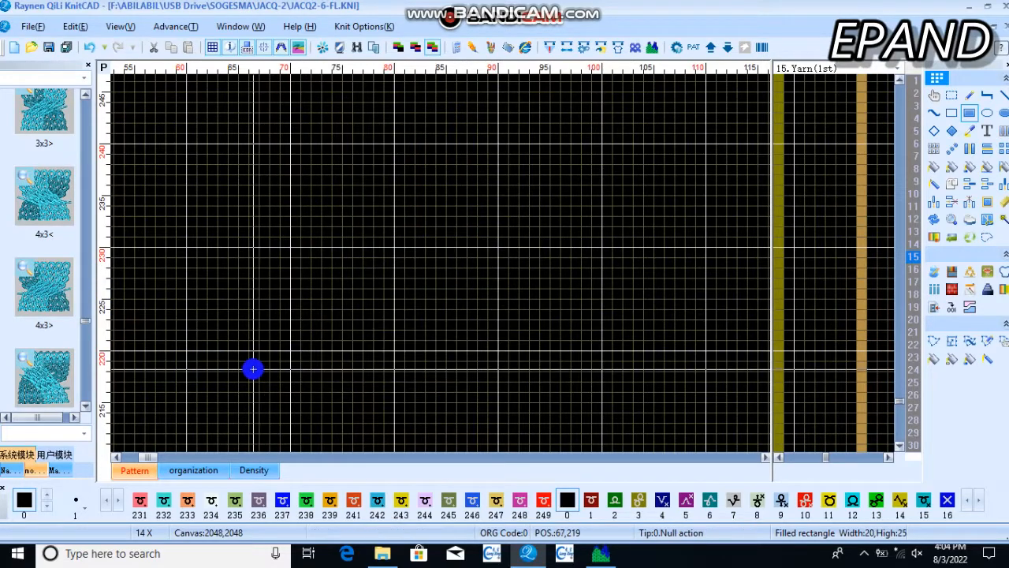
Step: Compile the pattern, close the compilation information and open the simulation preview
scroll(389, 261, down, 6)
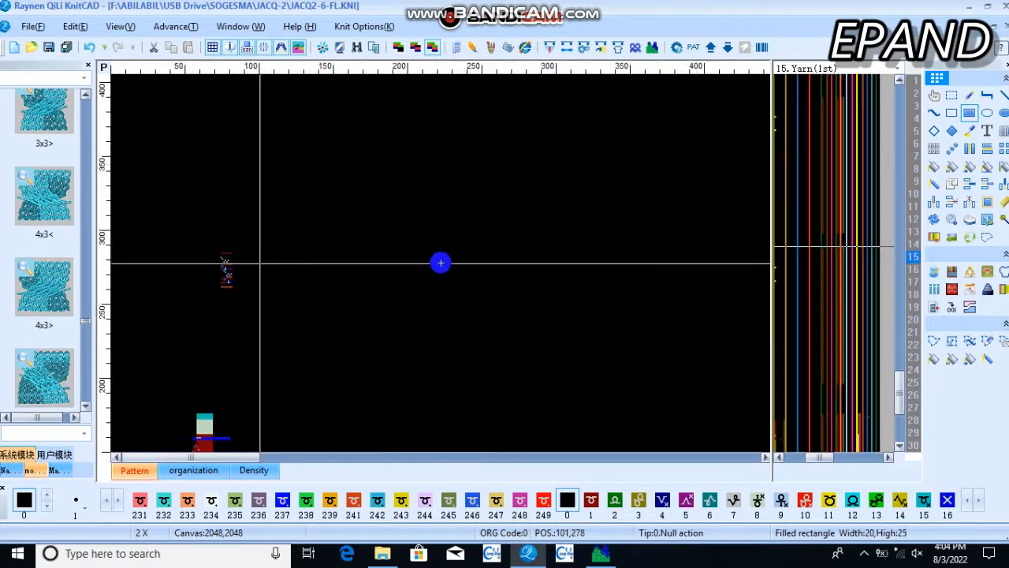
scroll(440, 262, up, 6)
scroll(440, 265, up, 1)
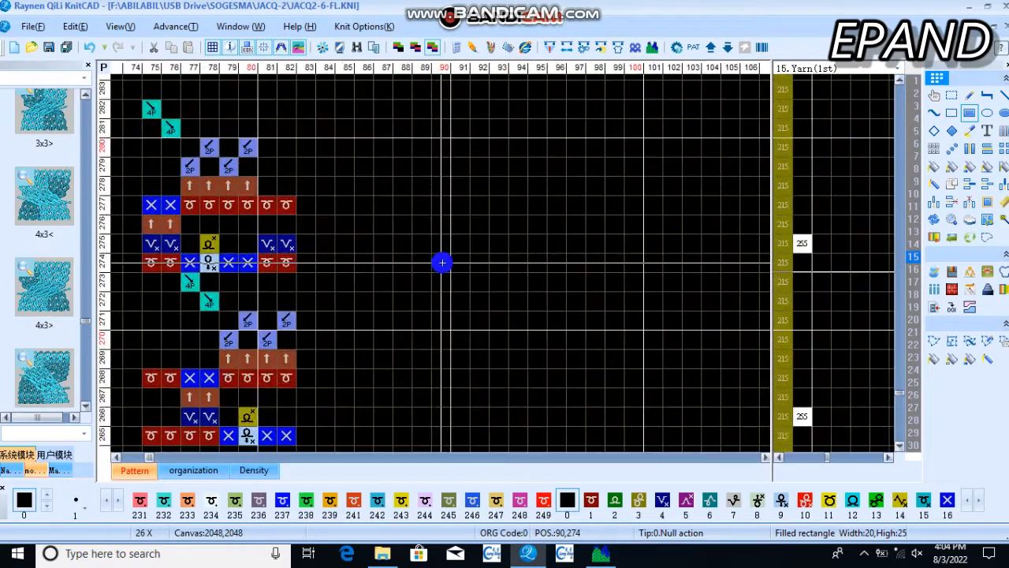
scroll(441, 261, down, 7)
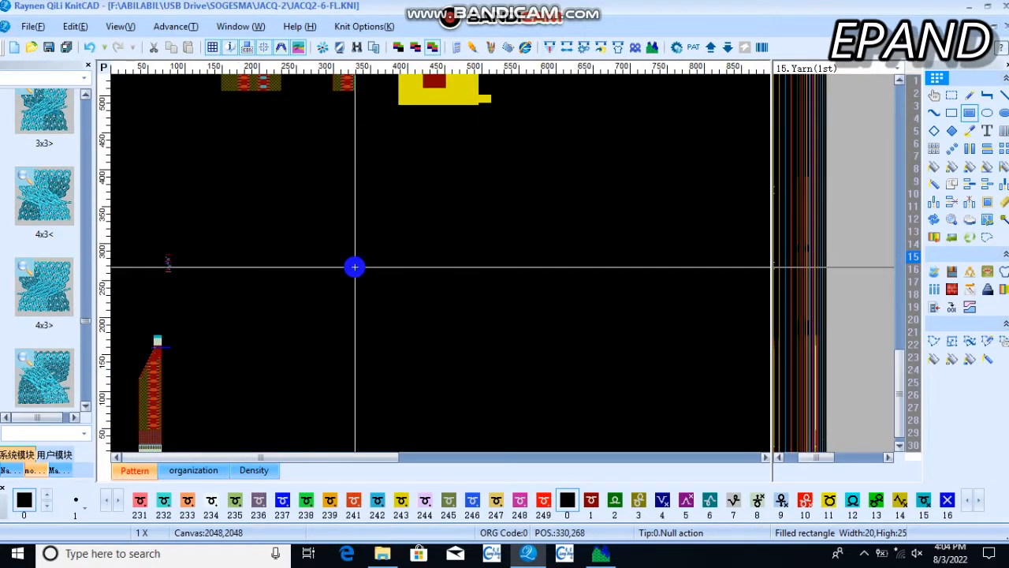
key(F9)
key(Return)
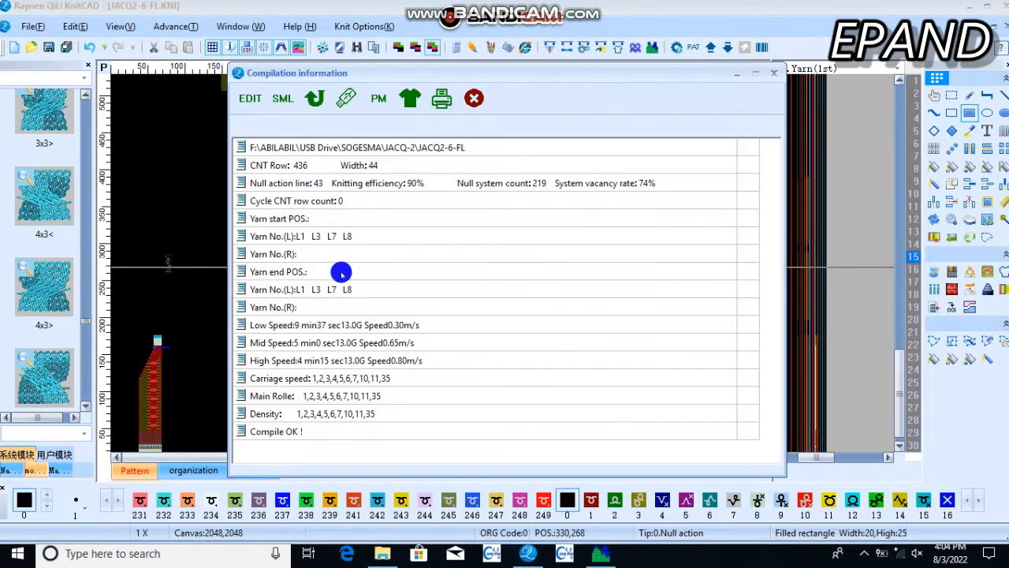
click(473, 100)
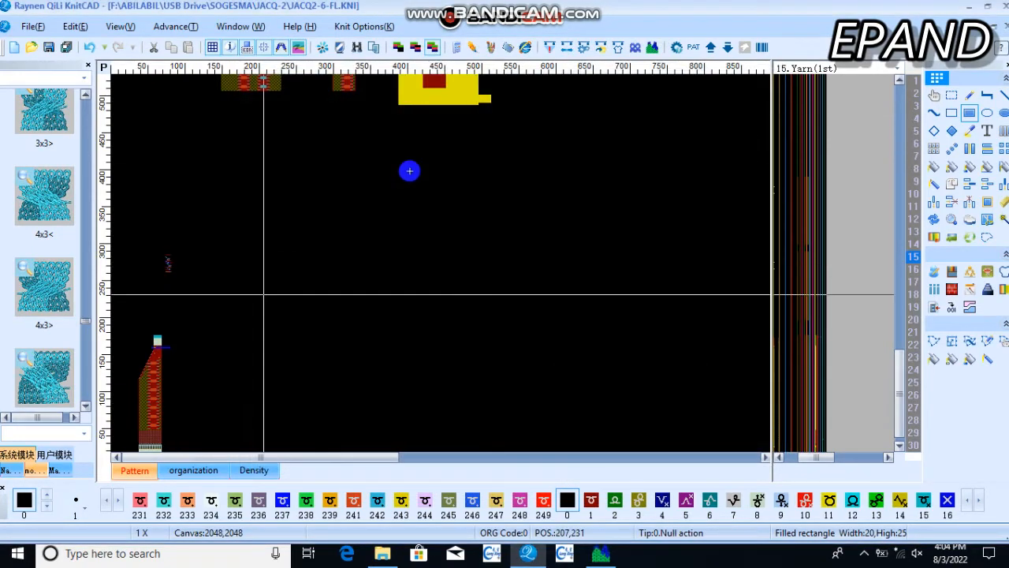
click(656, 47)
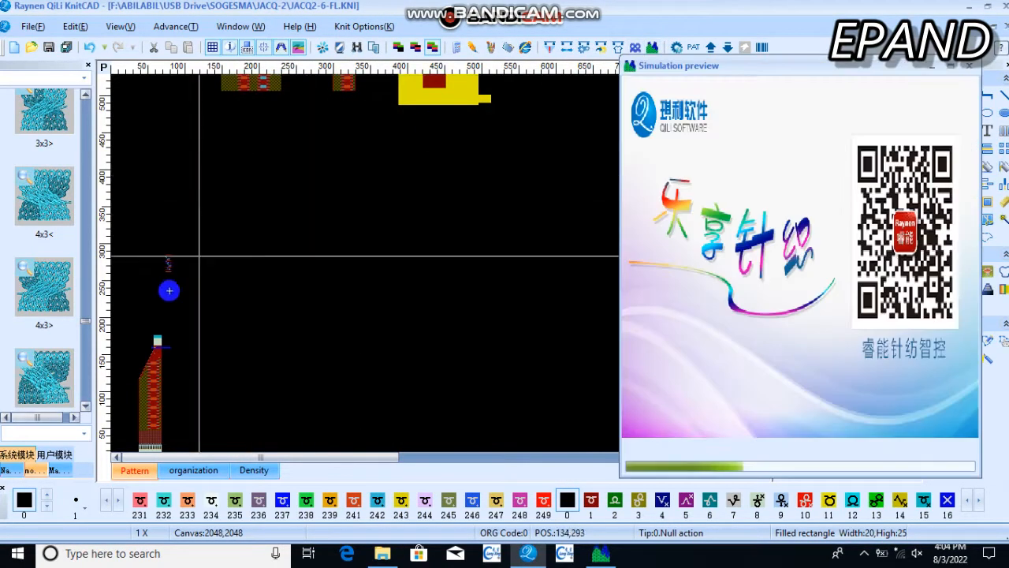
Step: Compare the cable crossings in the simulation preview with the isolated 4x4 code block and the 141 blocks in the shaped piece
scroll(201, 279, up, 5)
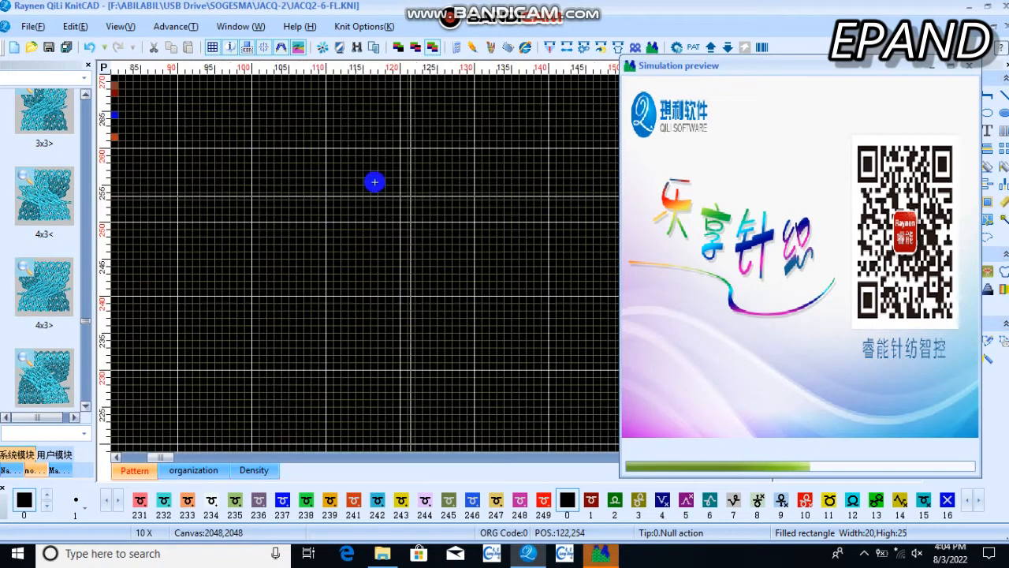
scroll(373, 185, down, 3)
scroll(334, 224, up, 4)
scroll(442, 262, up, 1)
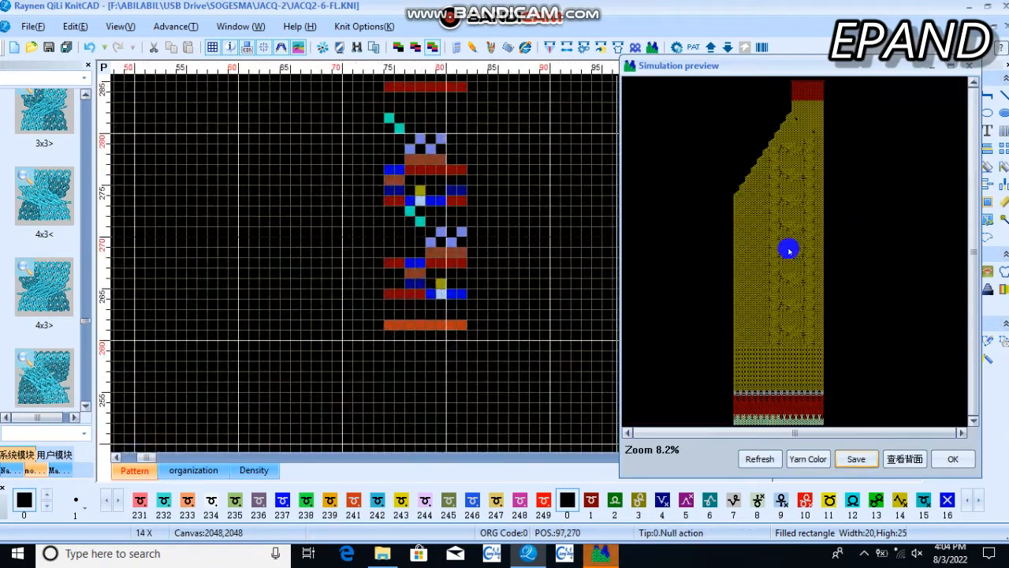
scroll(847, 250, up, 1)
scroll(815, 296, up, 1)
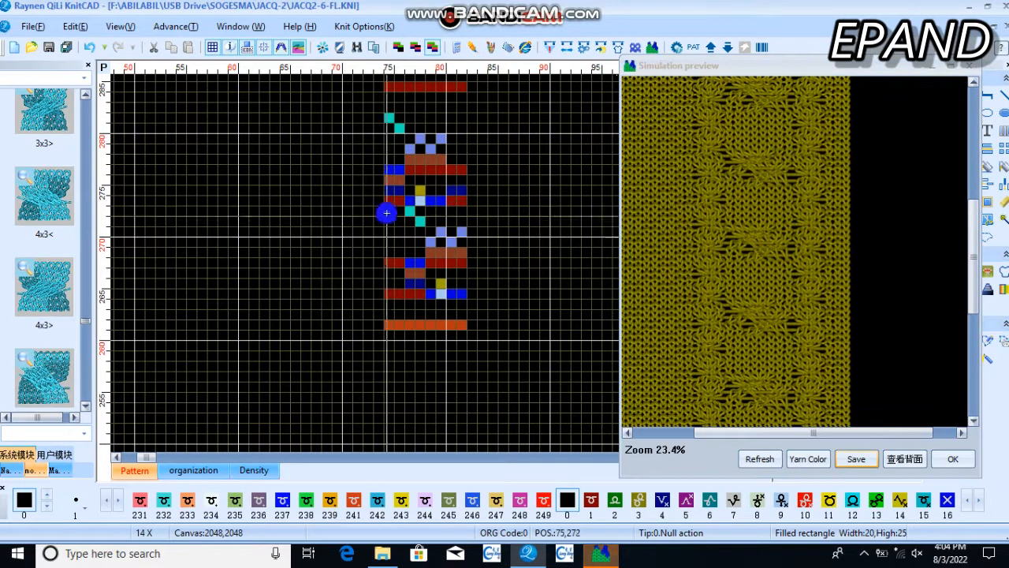
scroll(450, 263, down, 2)
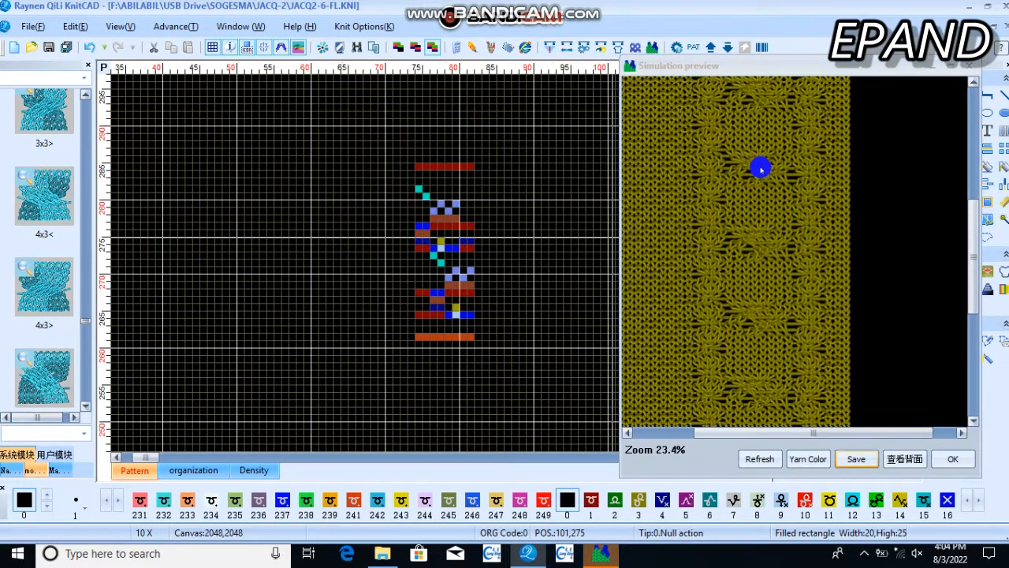
scroll(796, 253, down, 1)
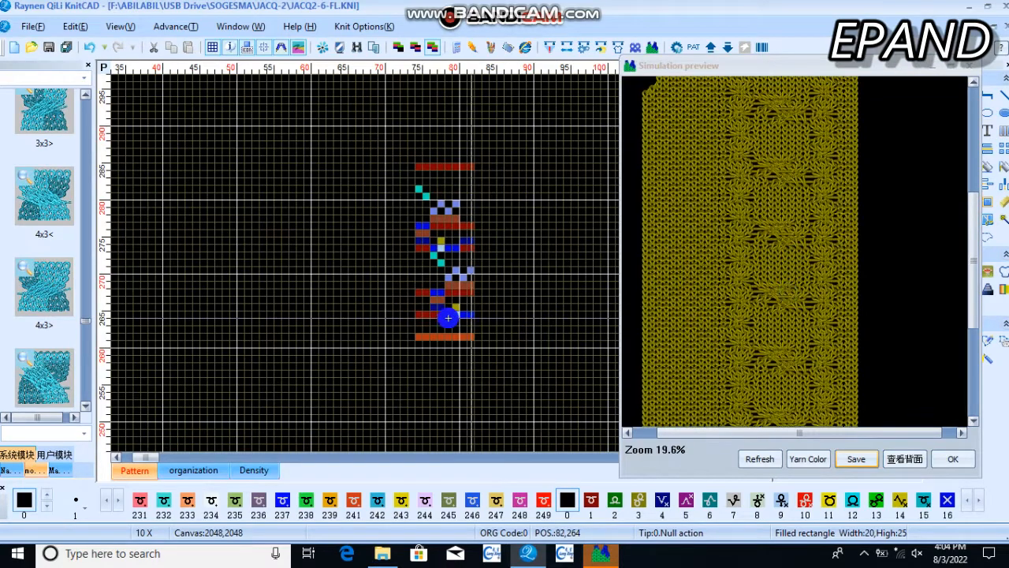
scroll(441, 263, down, 5)
scroll(160, 431, up, 3)
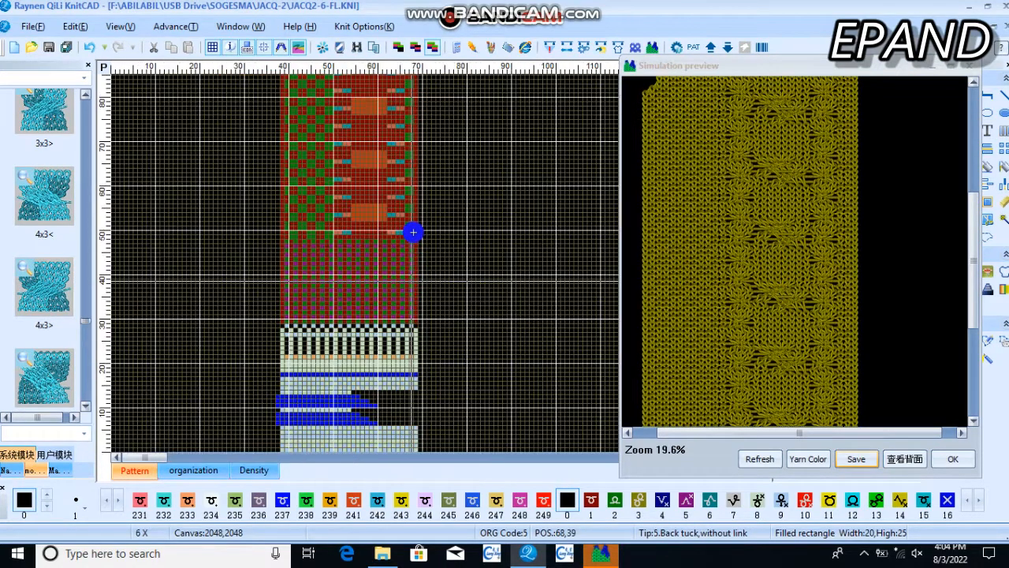
Step: Inspect the piece's lower body and rib, and bring the simulation preview back beside the pattern
click(397, 210)
scroll(397, 210, down, 3)
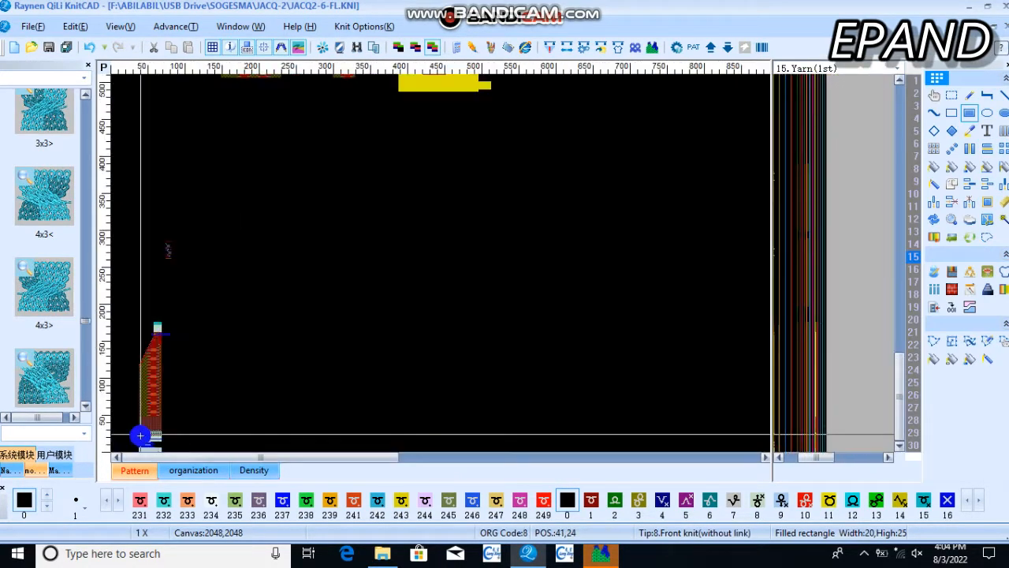
scroll(140, 436, up, 2)
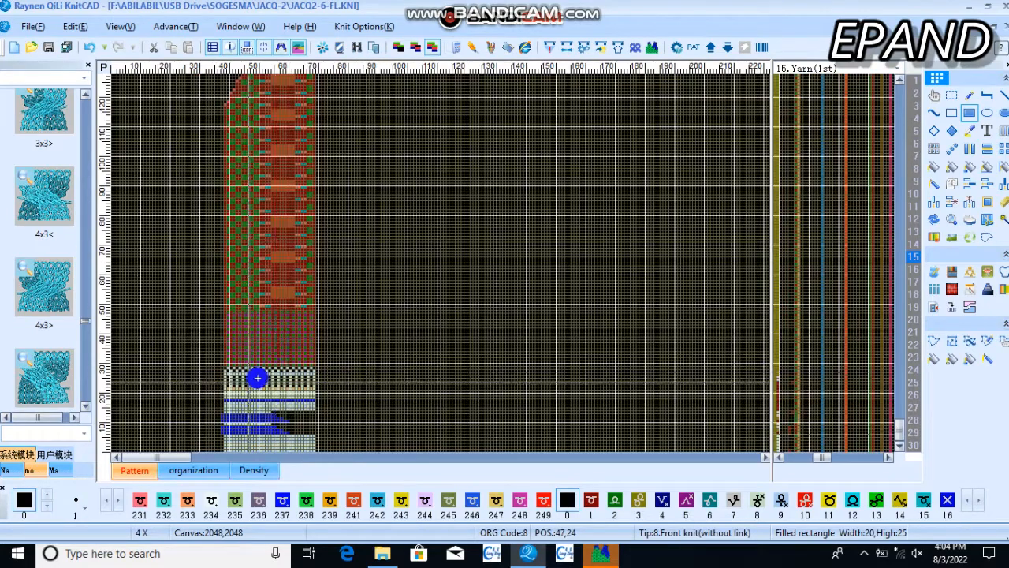
click(605, 555)
scroll(394, 287, down, 3)
scroll(149, 383, up, 2)
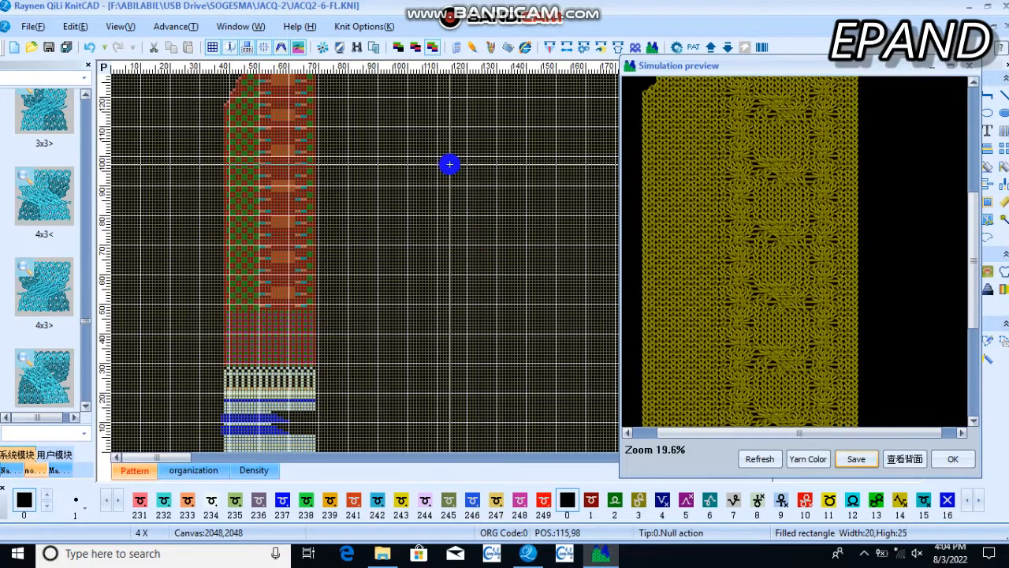
drag(450, 164, 273, 405)
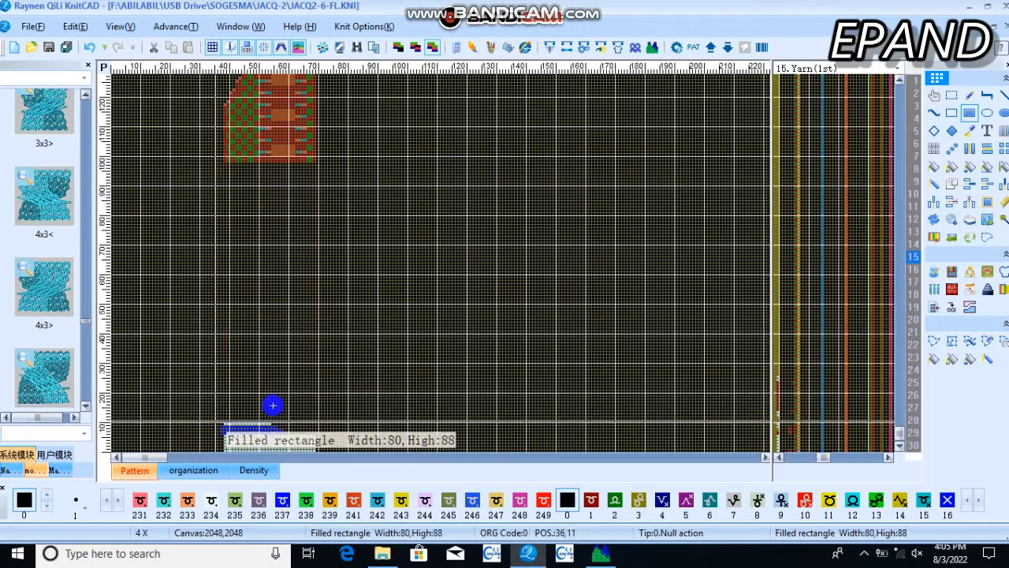
scroll(272, 405, up, 2)
scroll(211, 428, down, 3)
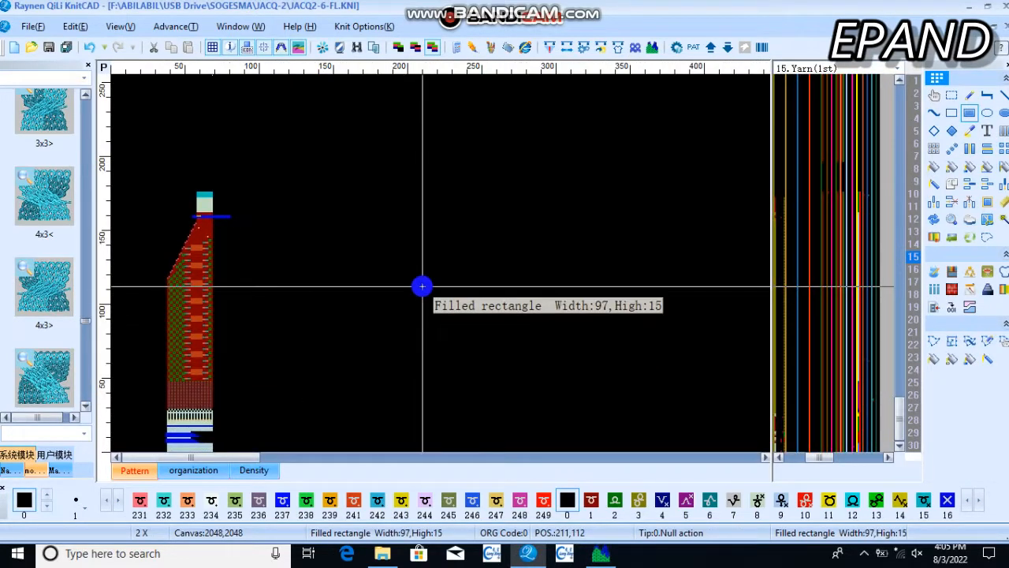
click(422, 286)
Step: Inspect the piece's rib and cast-on rows, and replace the module library with the thumbnails of the open pattern files
scroll(175, 444, up, 3)
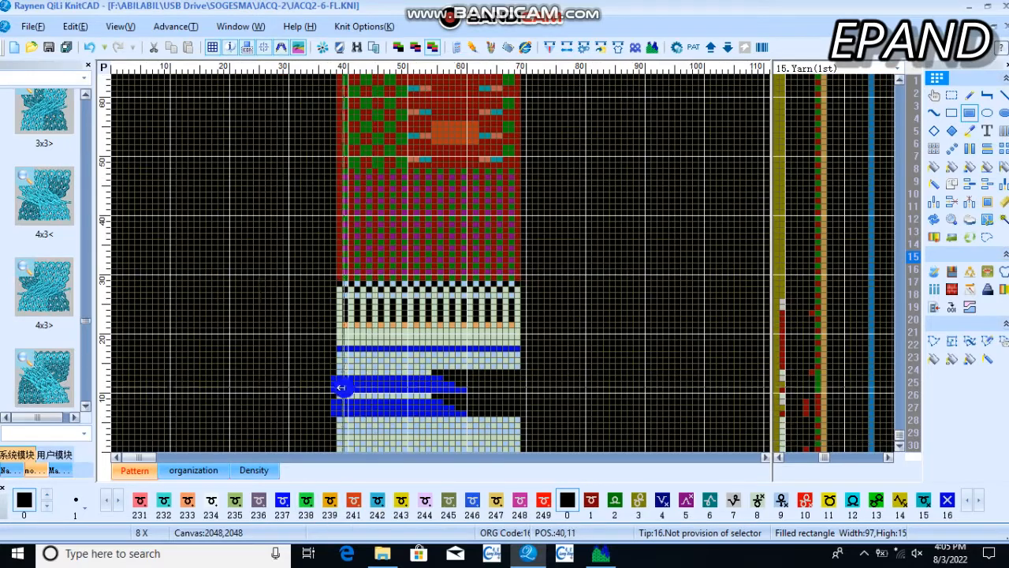
scroll(341, 388, up, 5)
right_click(302, 172)
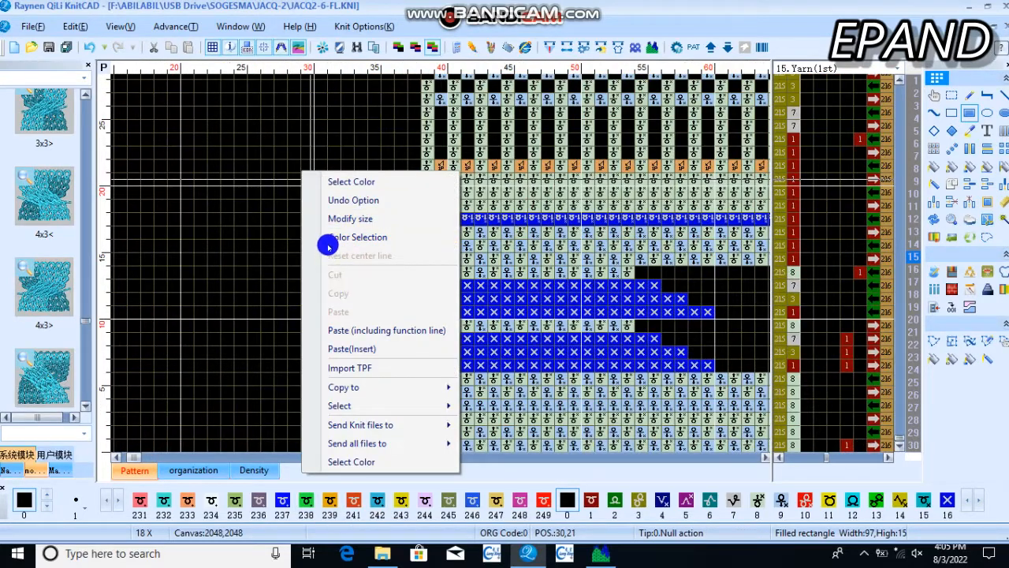
click(228, 246)
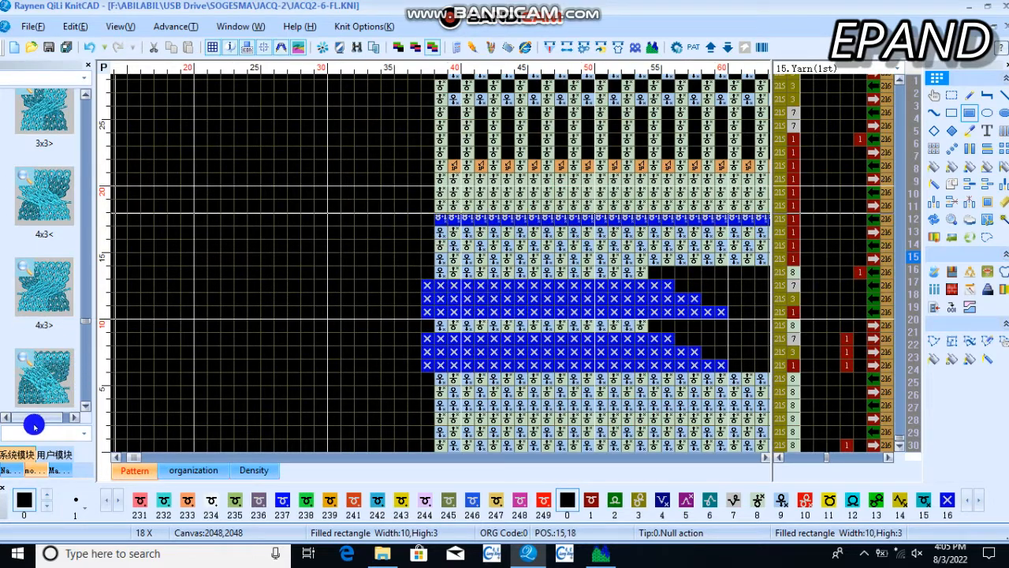
click(6, 468)
scroll(319, 292, down, 3)
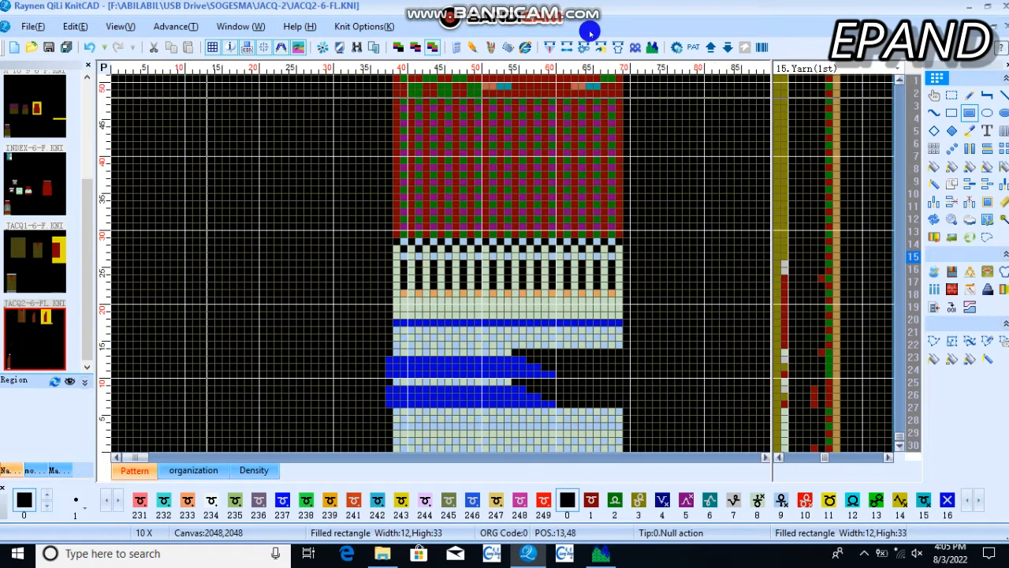
Step: Generate the shape design with the ribbing type Rib1x1 and the Front 1 arrangement
click(612, 49)
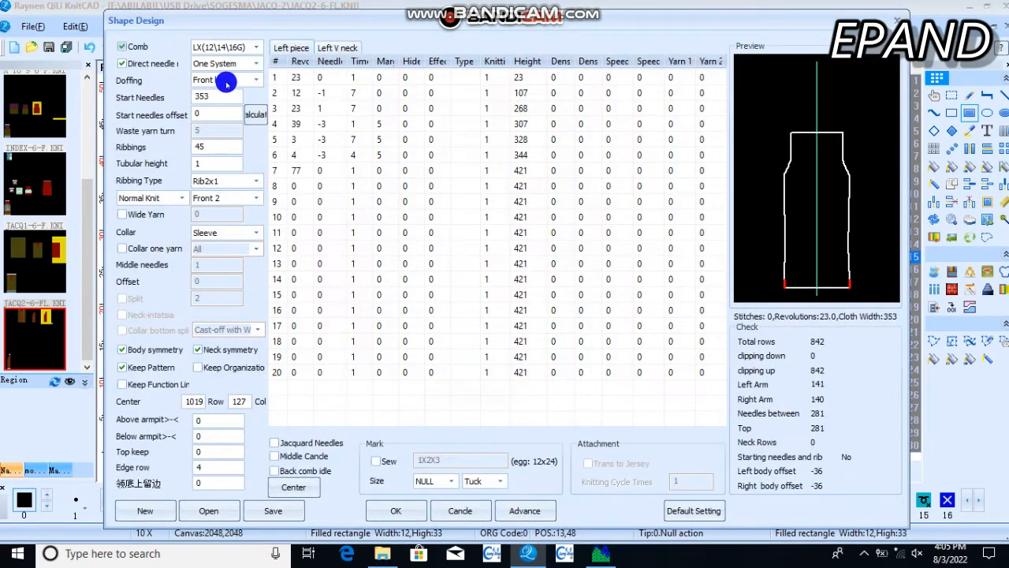
click(225, 183)
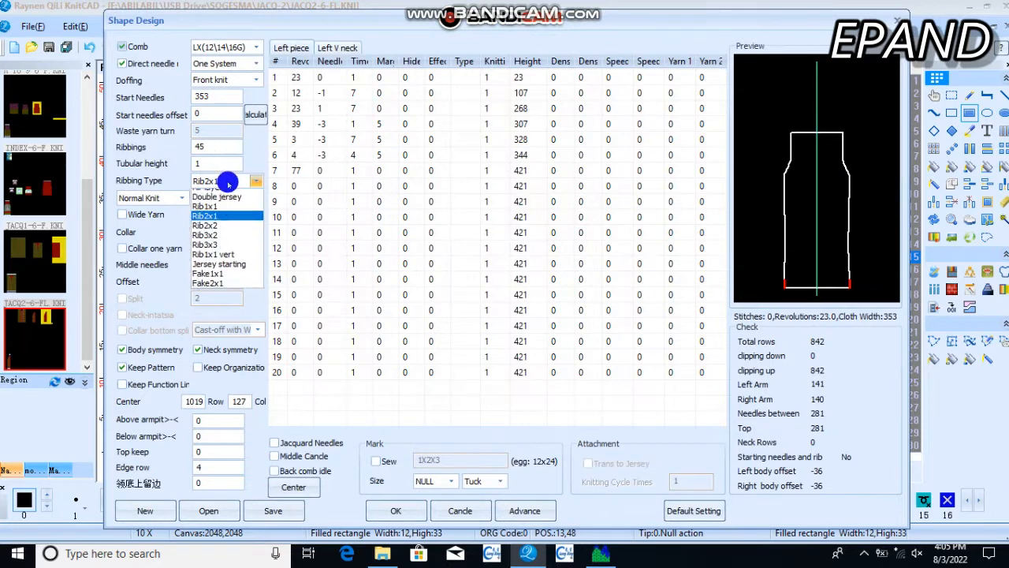
click(216, 225)
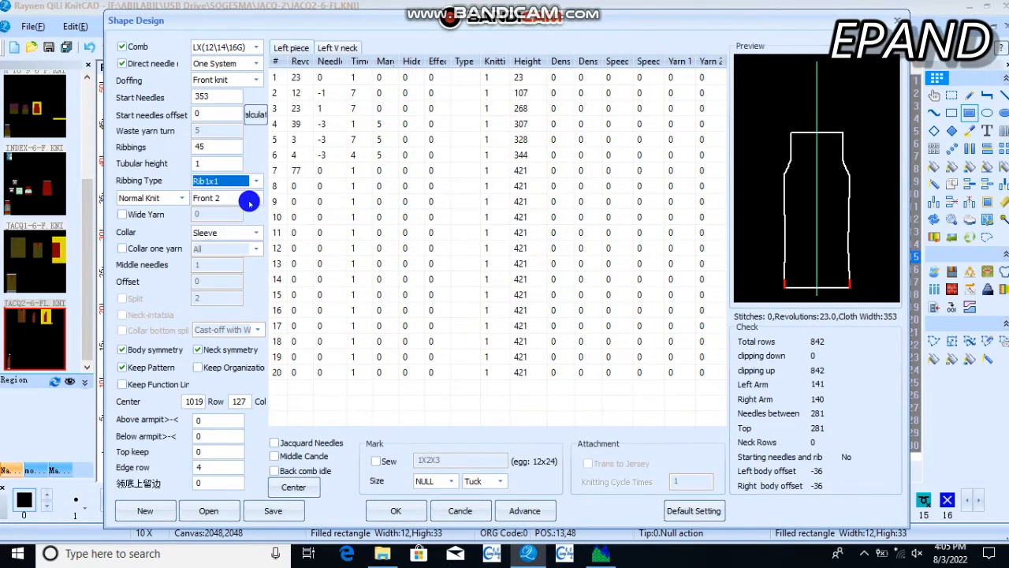
click(249, 201)
click(234, 222)
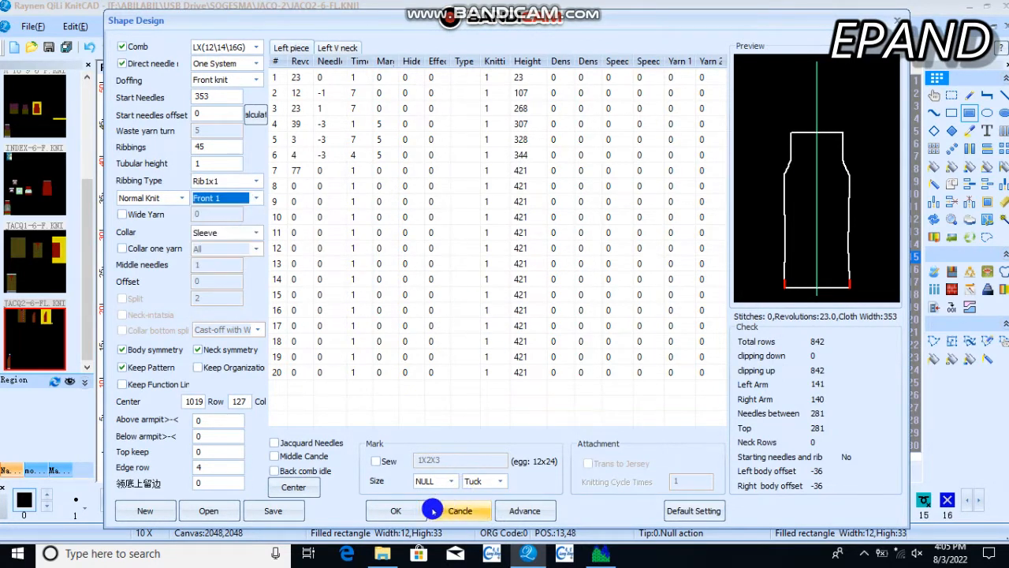
click(402, 511)
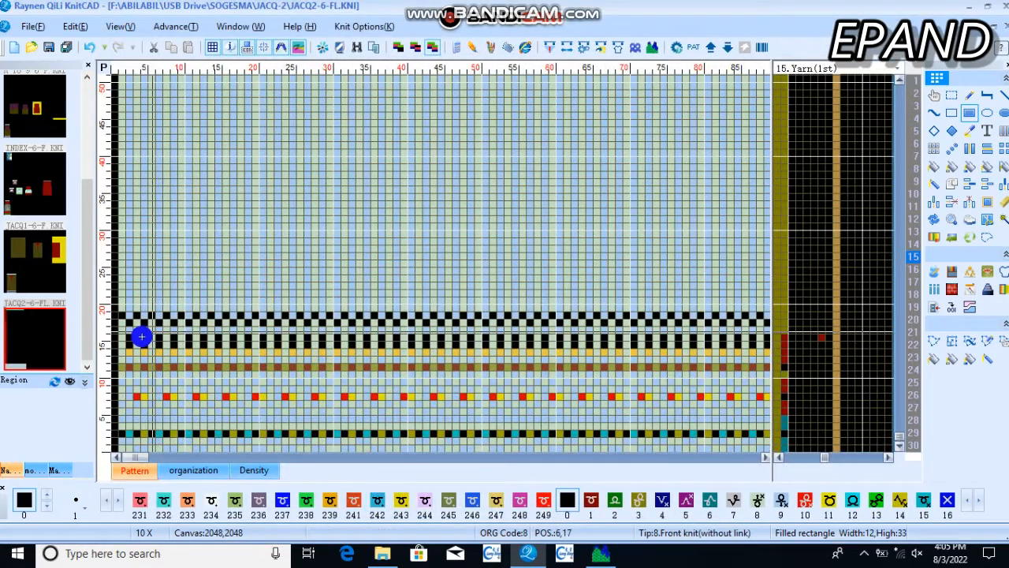
Step: Copy a 4-column by 16-row repeat block of the generated 1x1 rib's starting rows at the pattern's outer edge
scroll(162, 263, up, 3)
scroll(162, 263, up, 1)
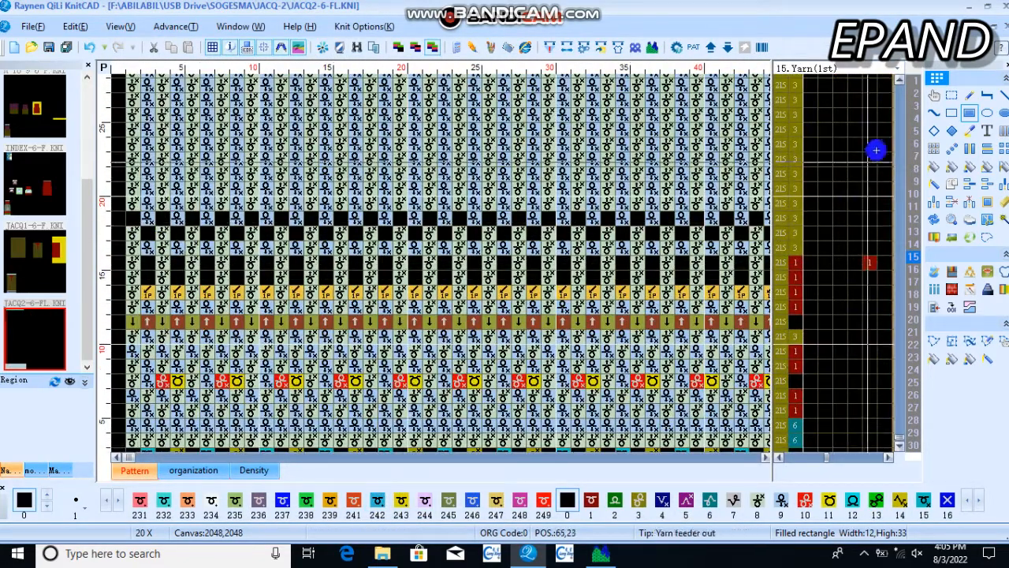
click(934, 148)
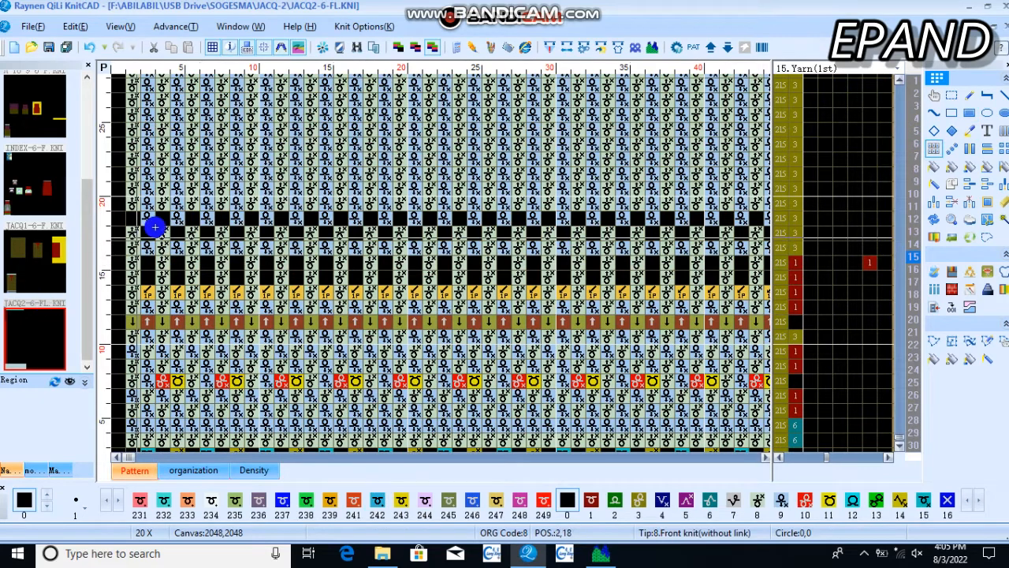
drag(134, 217, 135, 376)
scroll(152, 307, down, 1)
right_click(152, 358)
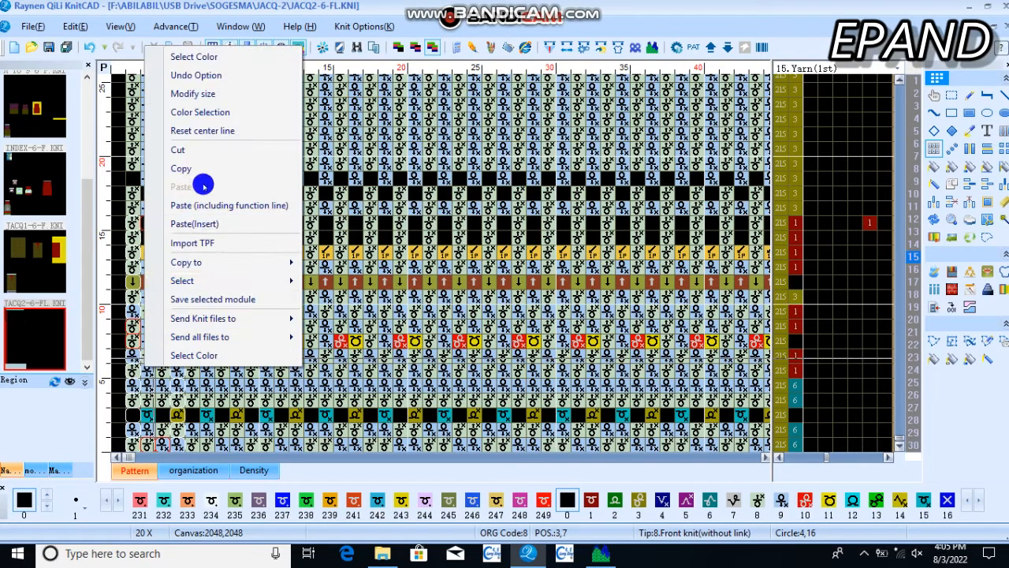
click(183, 166)
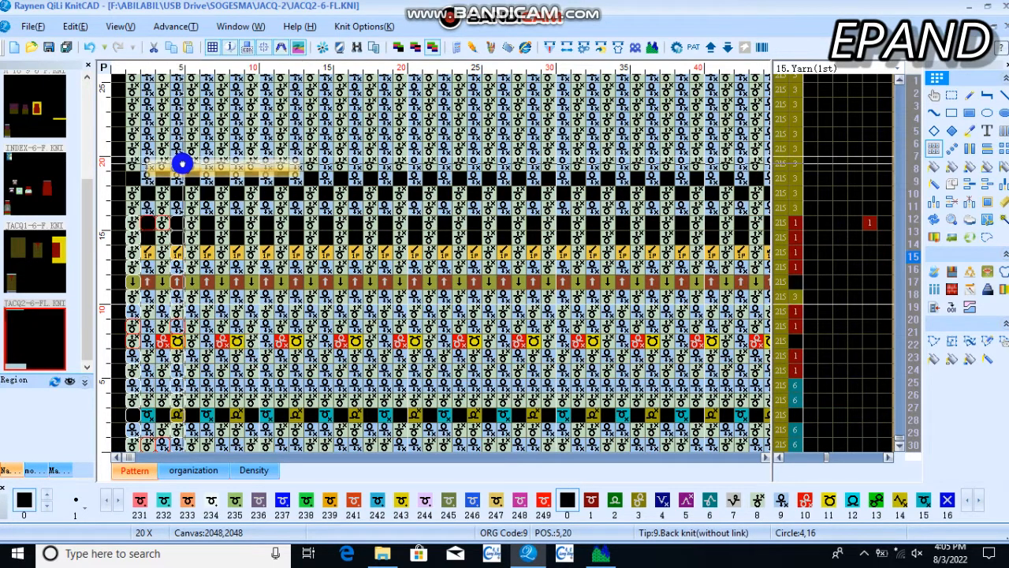
Step: Undo the generated shape and paste the copied rib block over columns 39 to 42 of the original piece, starting at row 9
click(88, 47)
scroll(284, 331, down, 5)
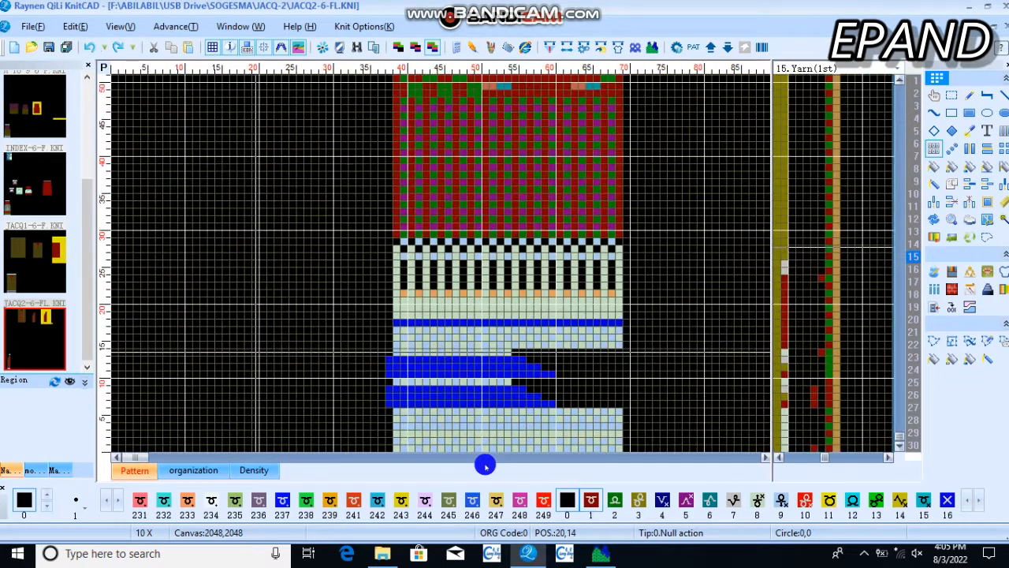
scroll(445, 447, up, 2)
right_click(291, 236)
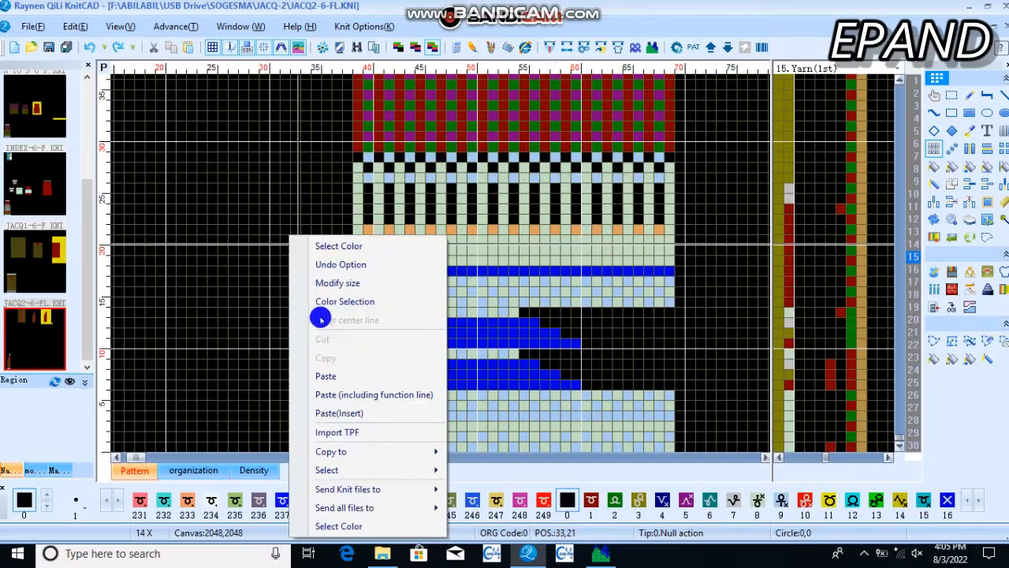
click(327, 376)
scroll(442, 315, up, 4)
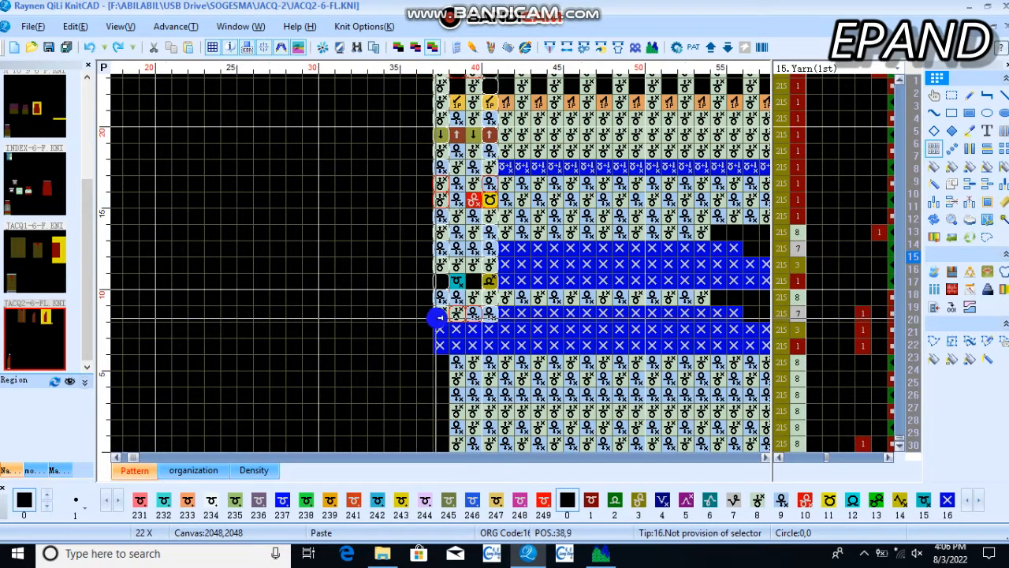
click(453, 317)
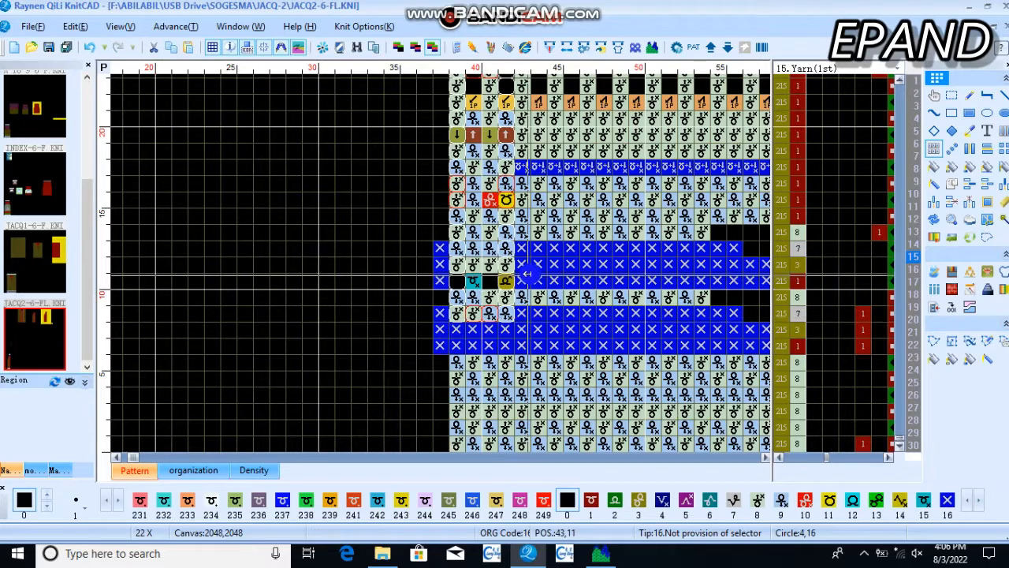
scroll(473, 276, down, 1)
drag(284, 189, 365, 216)
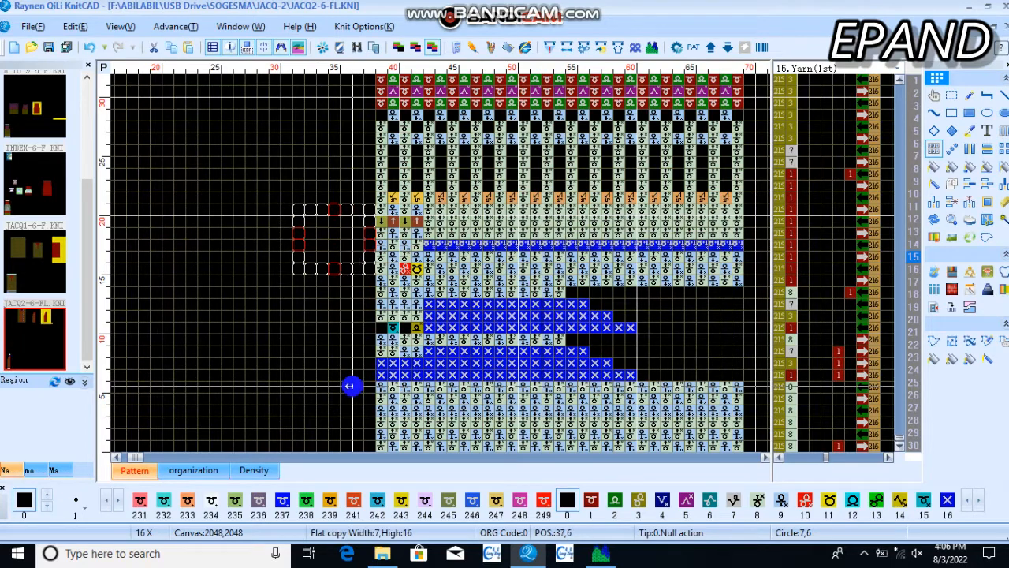
click(352, 386)
drag(257, 336, 307, 394)
right_click(306, 395)
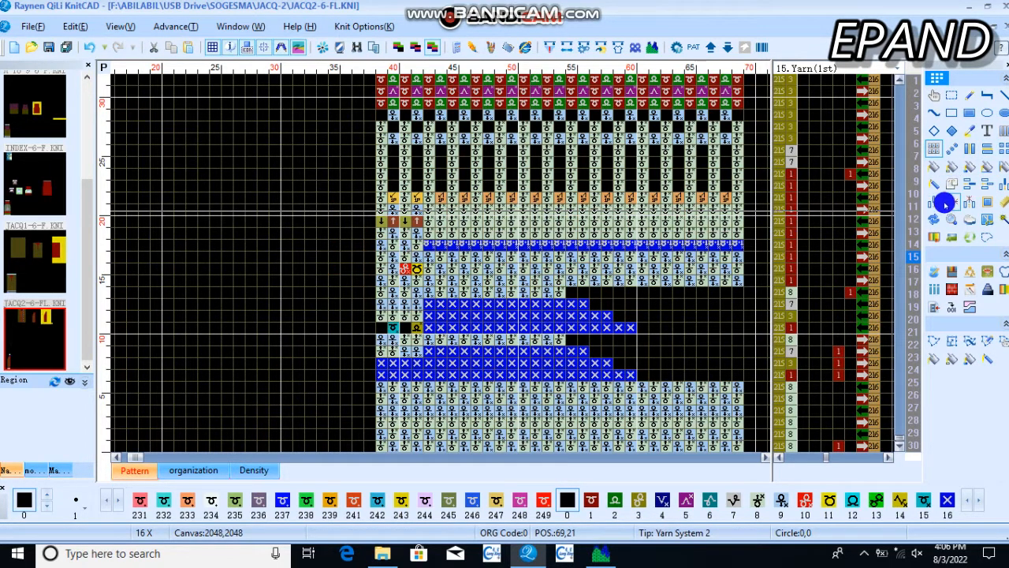
Step: Delete the lowest eight rows of the pattern, two rows at a time
click(951, 202)
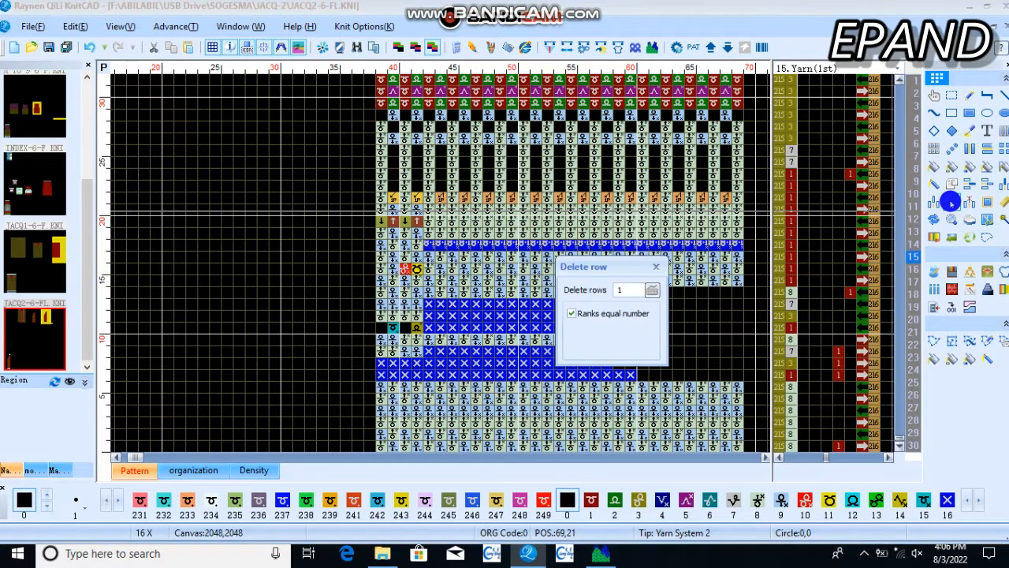
click(652, 289)
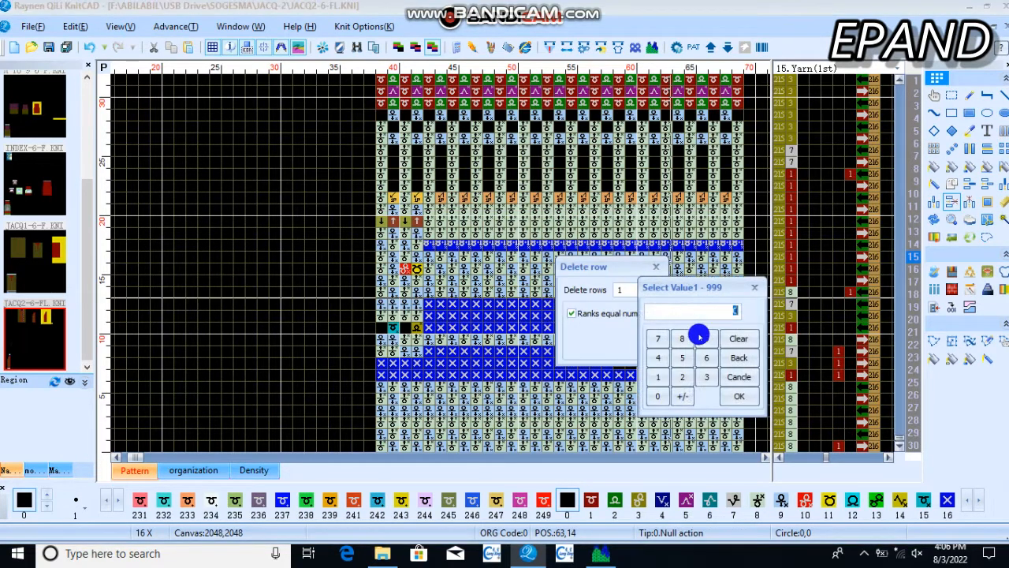
click(746, 399)
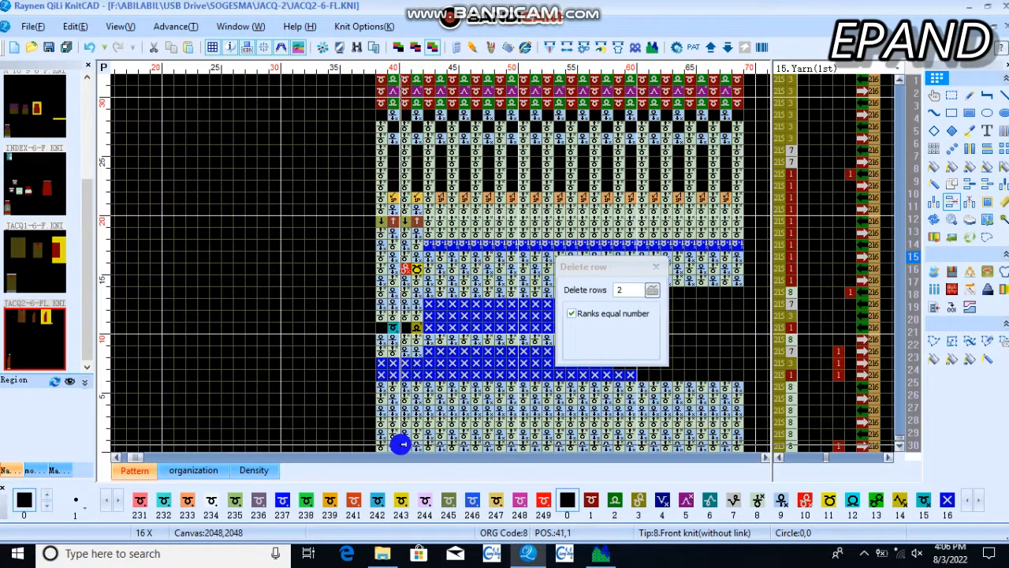
click(402, 443)
click(401, 443)
click(402, 443)
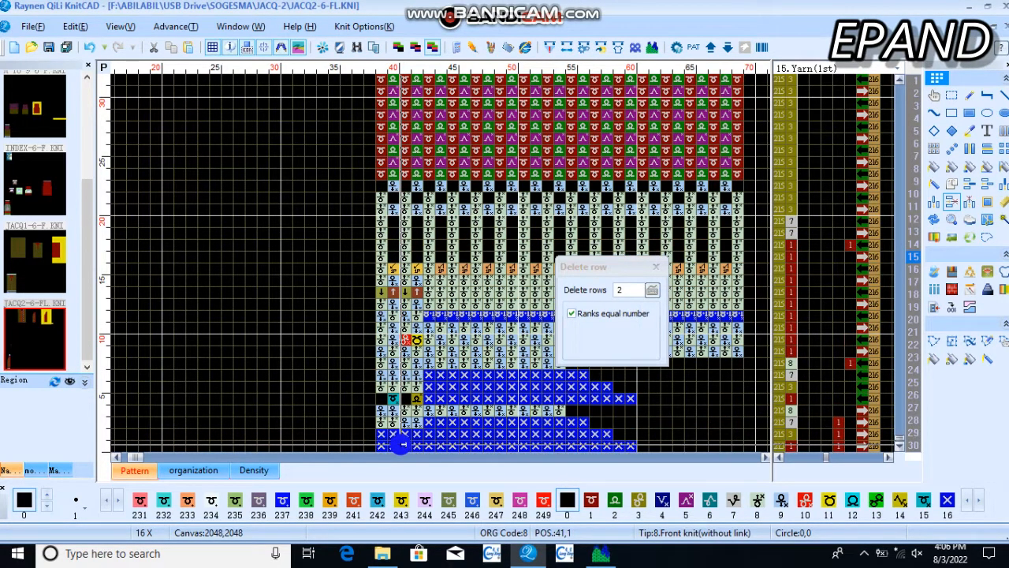
click(402, 443)
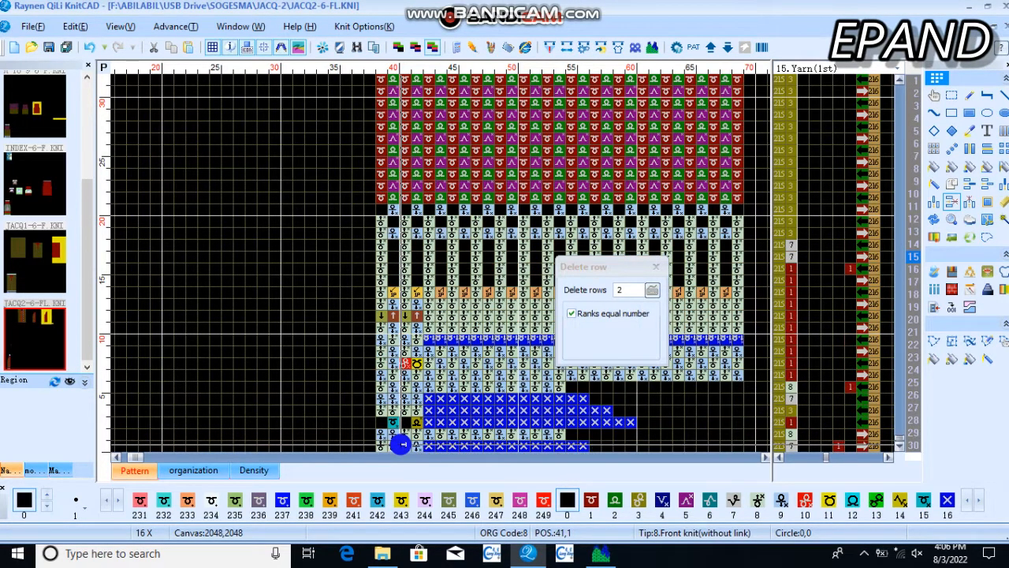
click(657, 267)
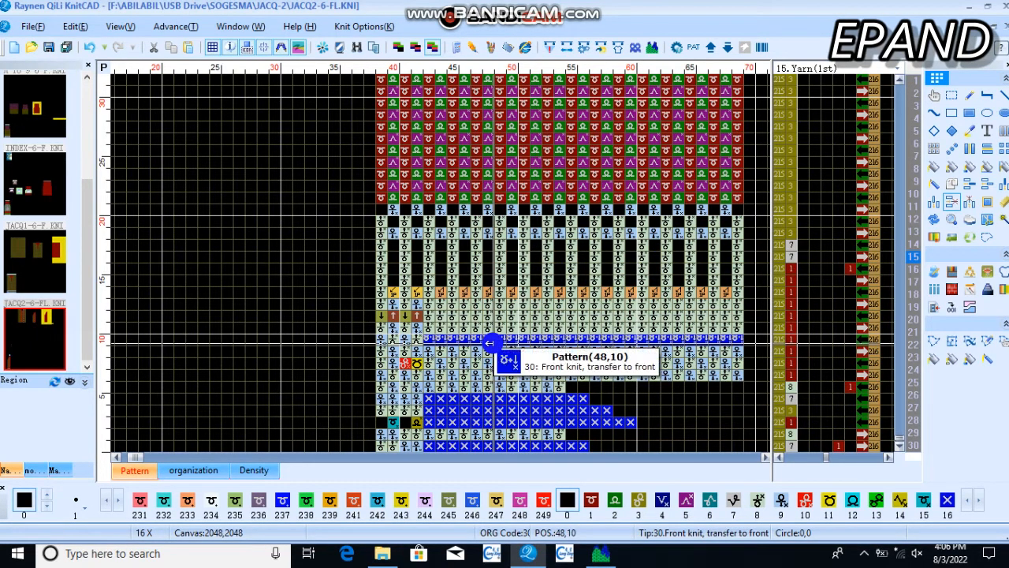
Step: Repeat the 4-column by 14-row rib block across the piece's starting rows up to column 69
click(932, 144)
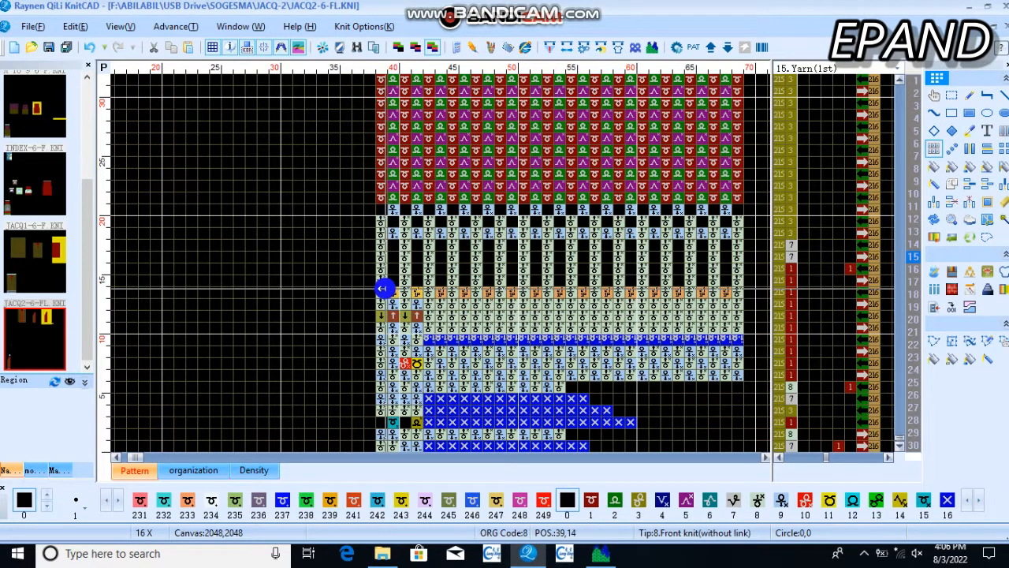
drag(382, 289, 598, 391)
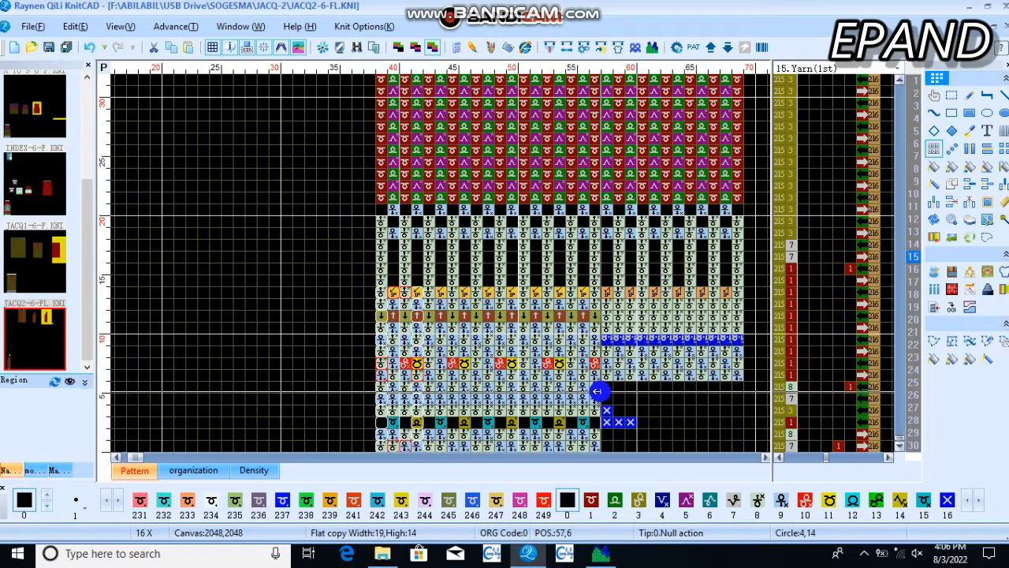
scroll(597, 391, down, 5)
drag(597, 391, 509, 414)
Step: Fill rows 1 to 18 of the yarn function line with yarn 1 using a filled rectangle
scroll(198, 442, up, 4)
scroll(342, 390, up, 2)
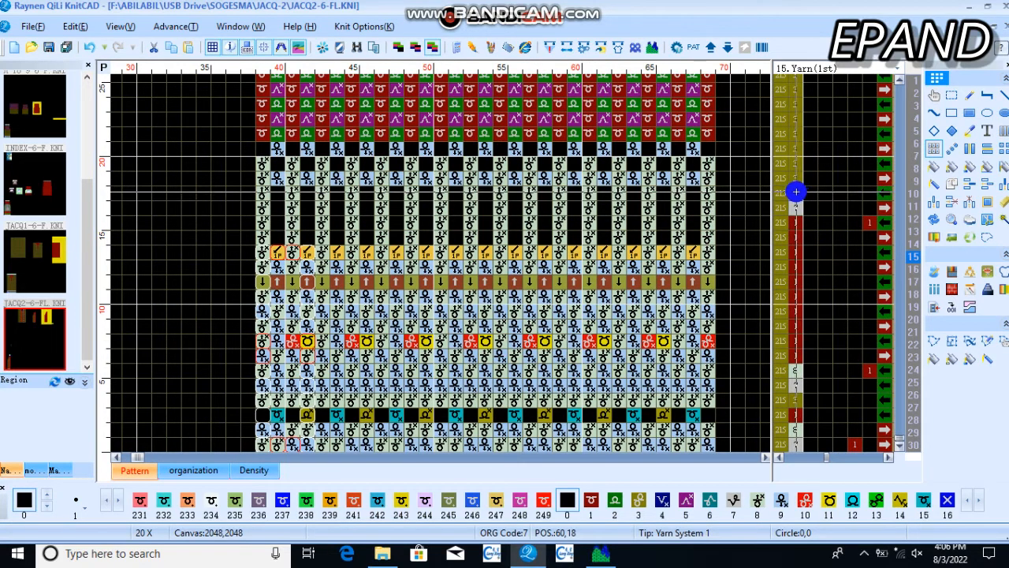
key(1)
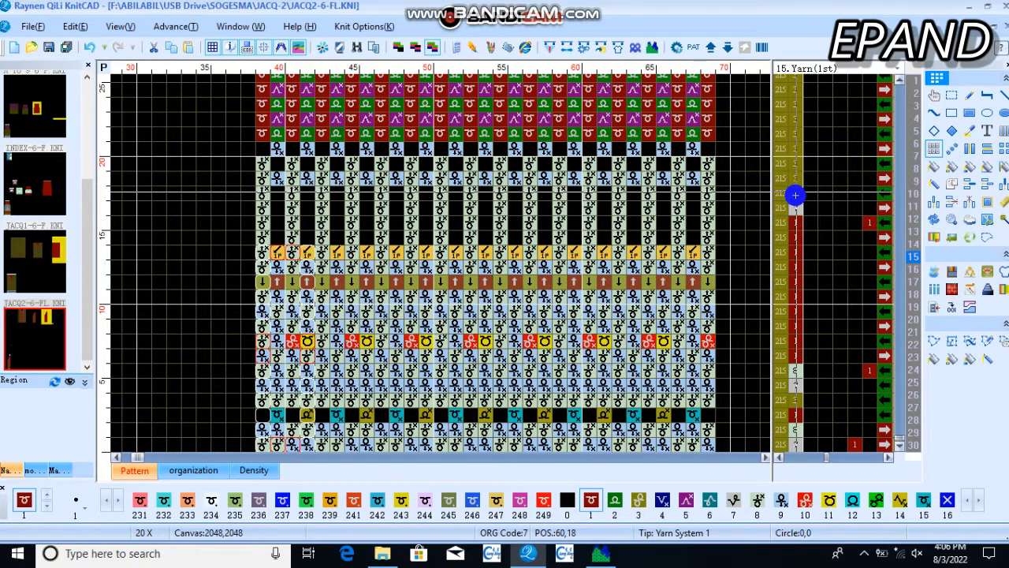
drag(796, 195, 810, 283)
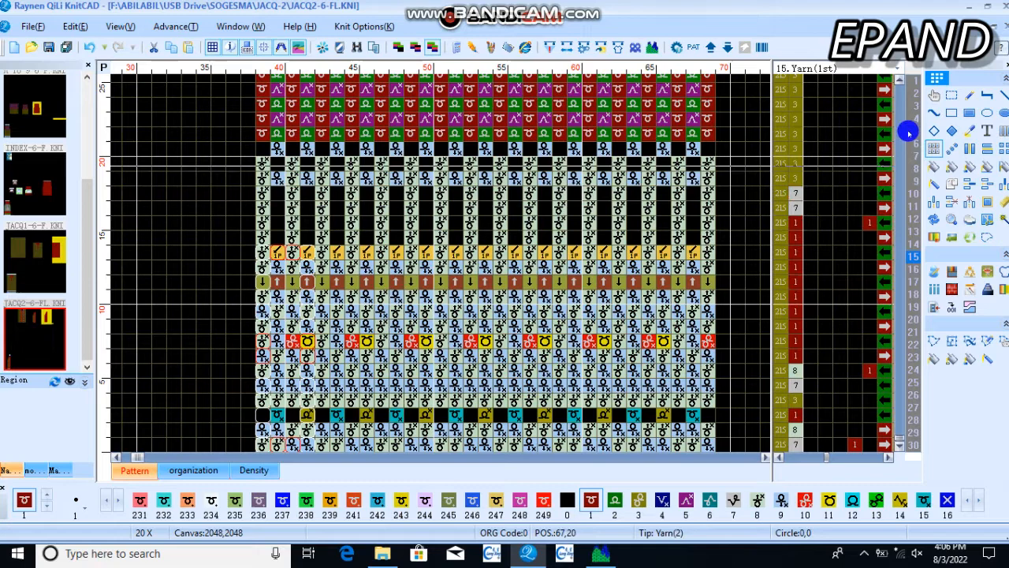
click(964, 115)
drag(793, 188, 797, 342)
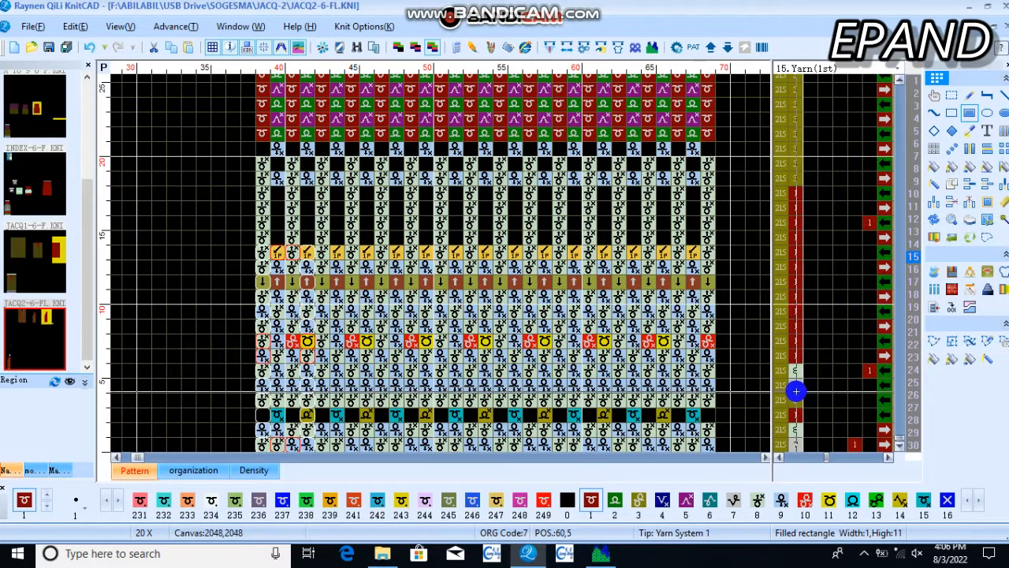
drag(794, 400, 795, 353)
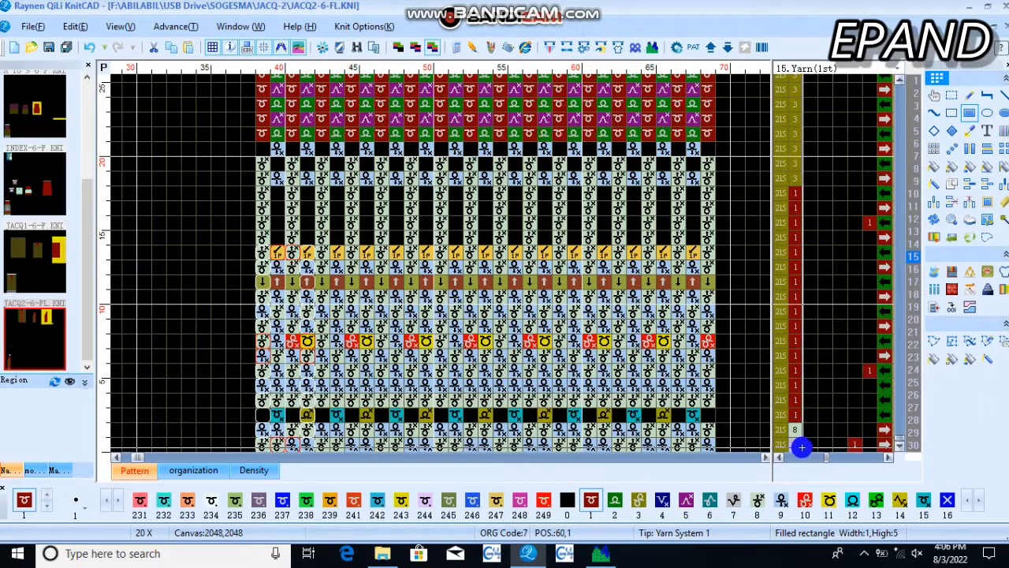
drag(800, 446, 797, 382)
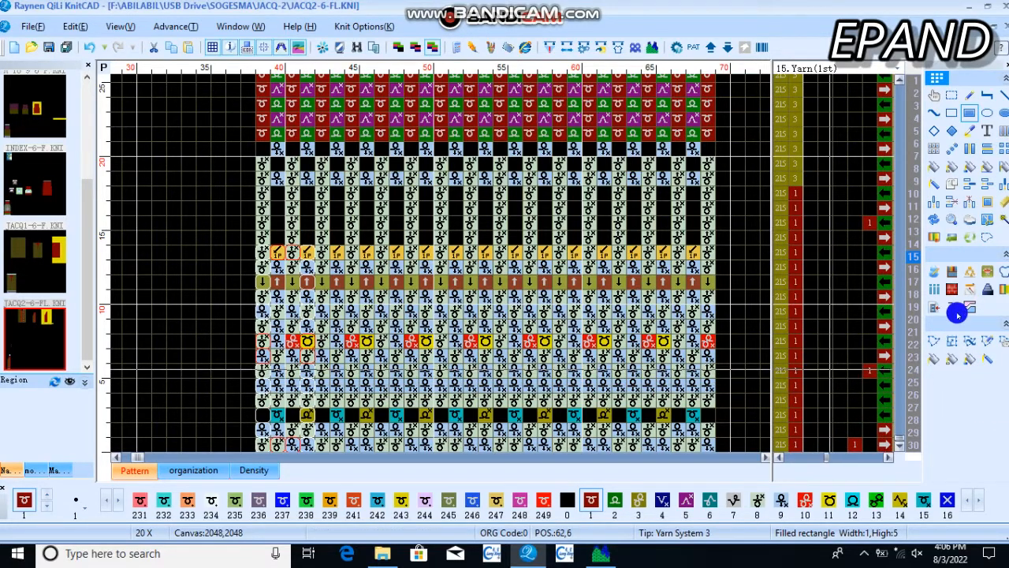
scroll(572, 406, up, 2)
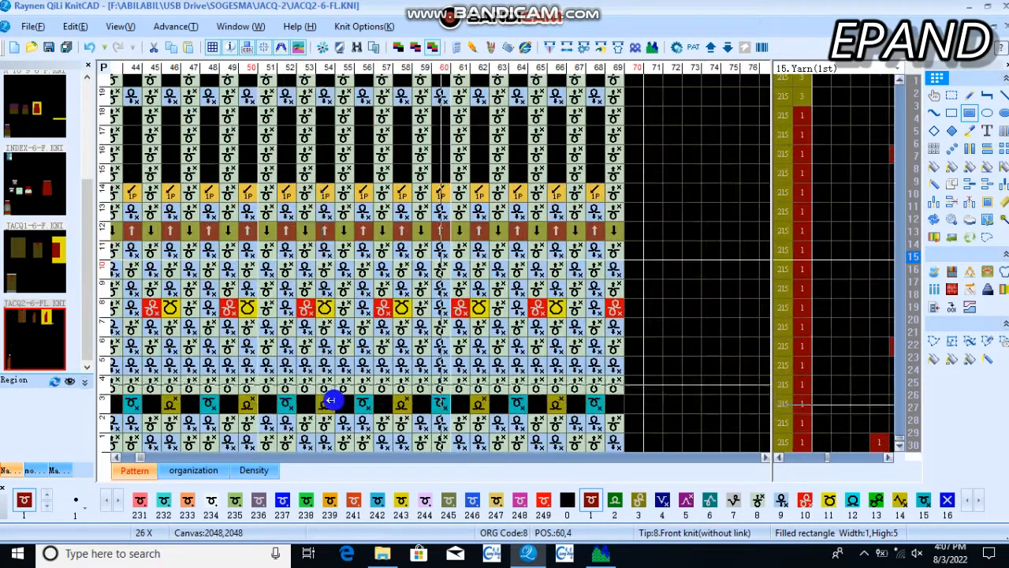
scroll(302, 420, left, 4)
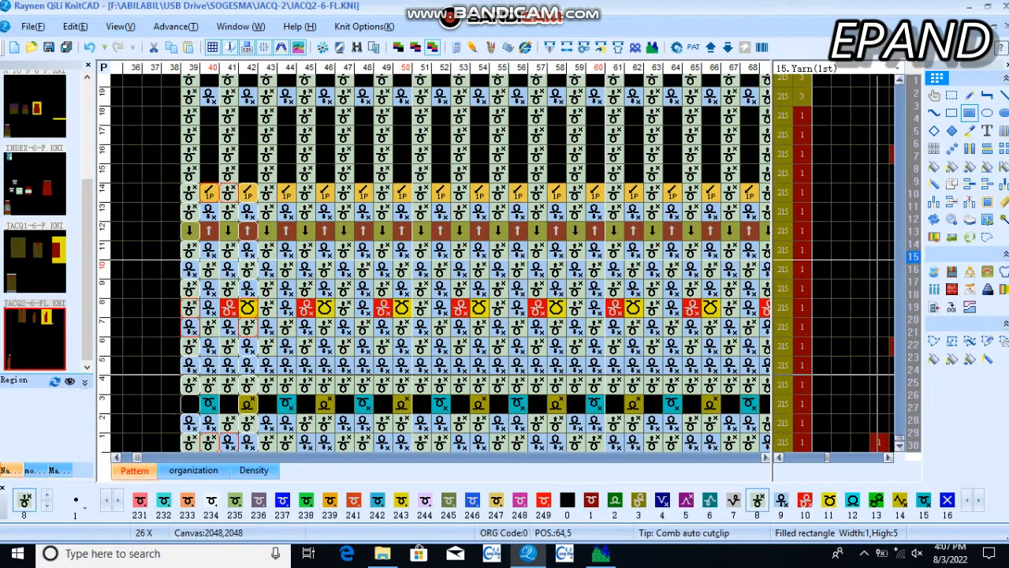
Step: Set the yarn function line to yarn 8 on rows 1, 2, 4 and 5, and clear it on rows 3 and 8
click(970, 111)
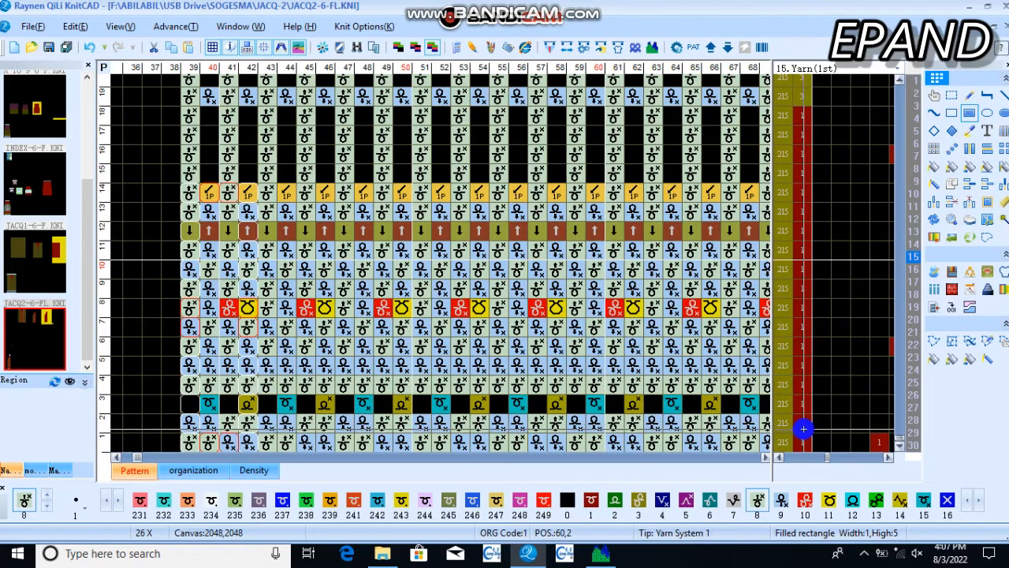
drag(801, 423, 800, 440)
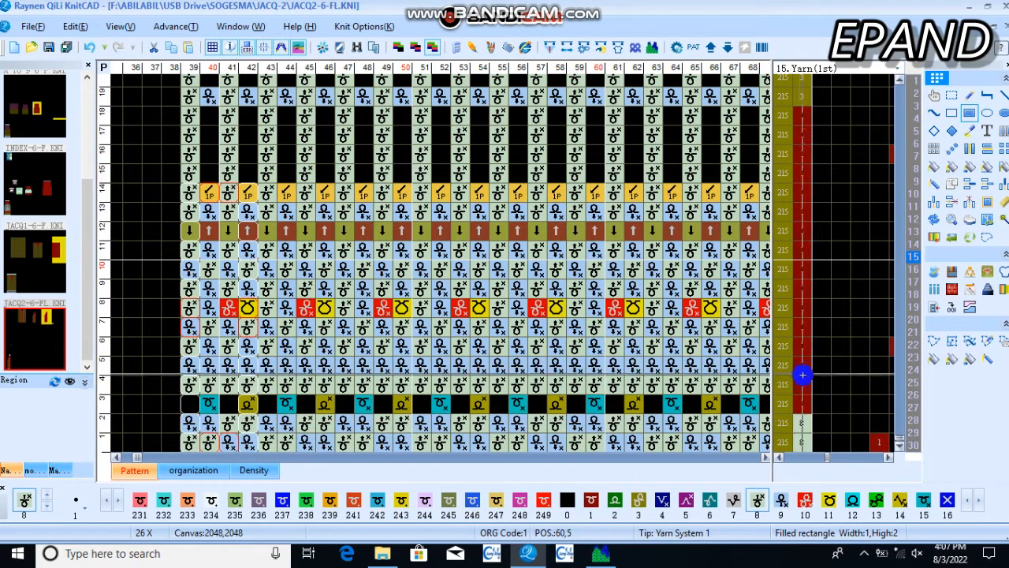
drag(800, 384, 799, 367)
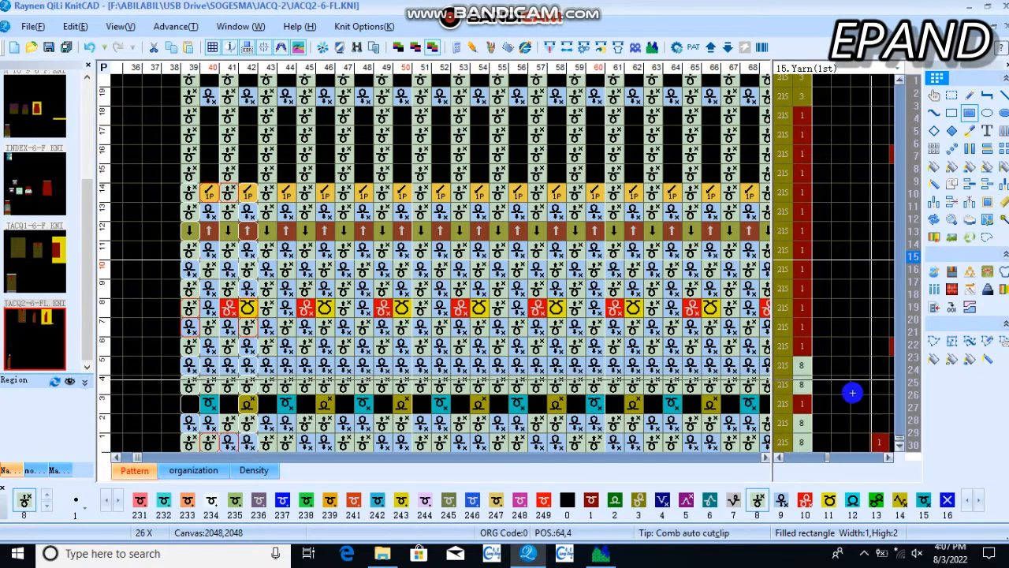
click(810, 403)
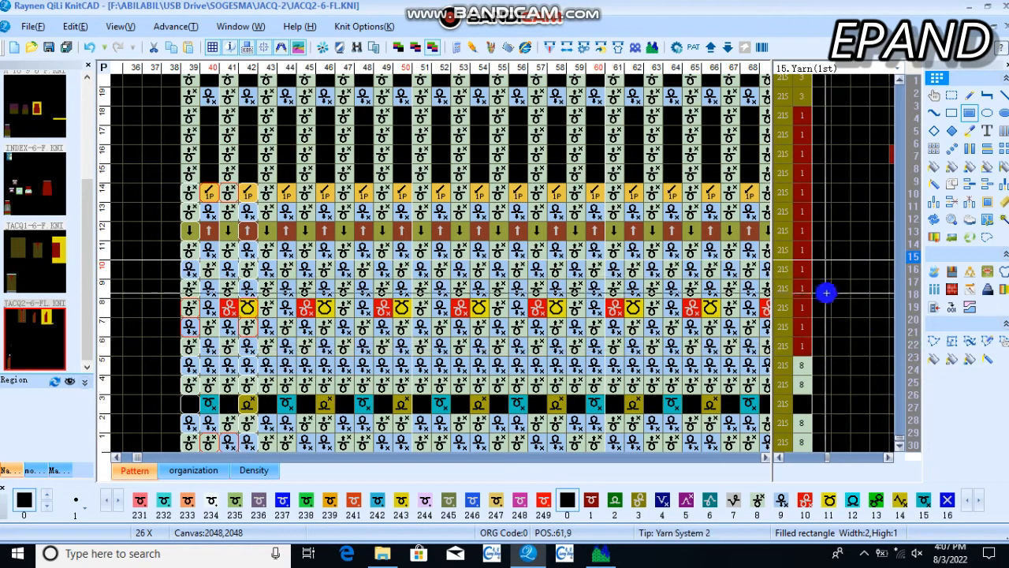
click(799, 306)
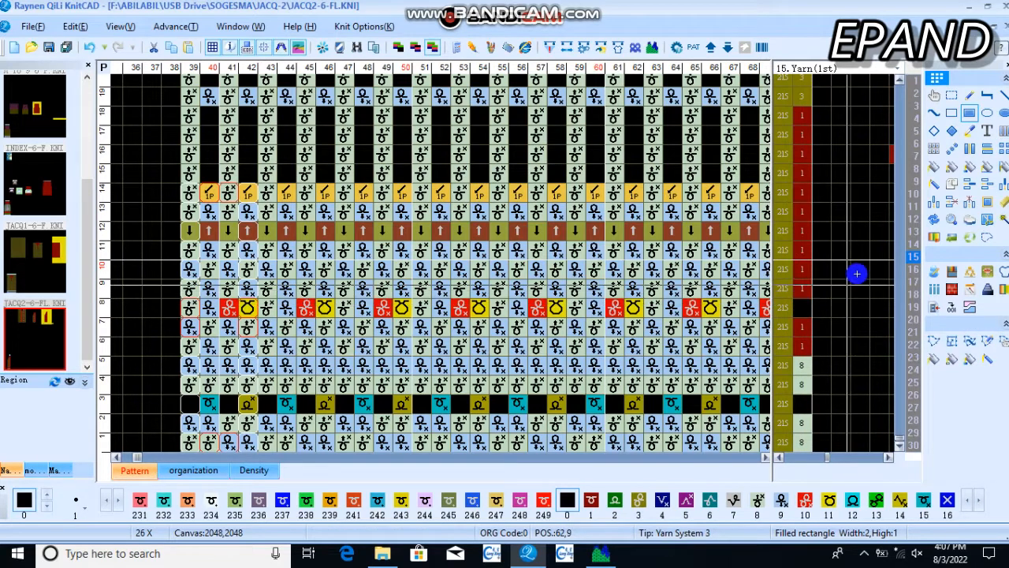
Step: On the comb function line, set code 3 at row 8 and code 1 at row 5
click(914, 383)
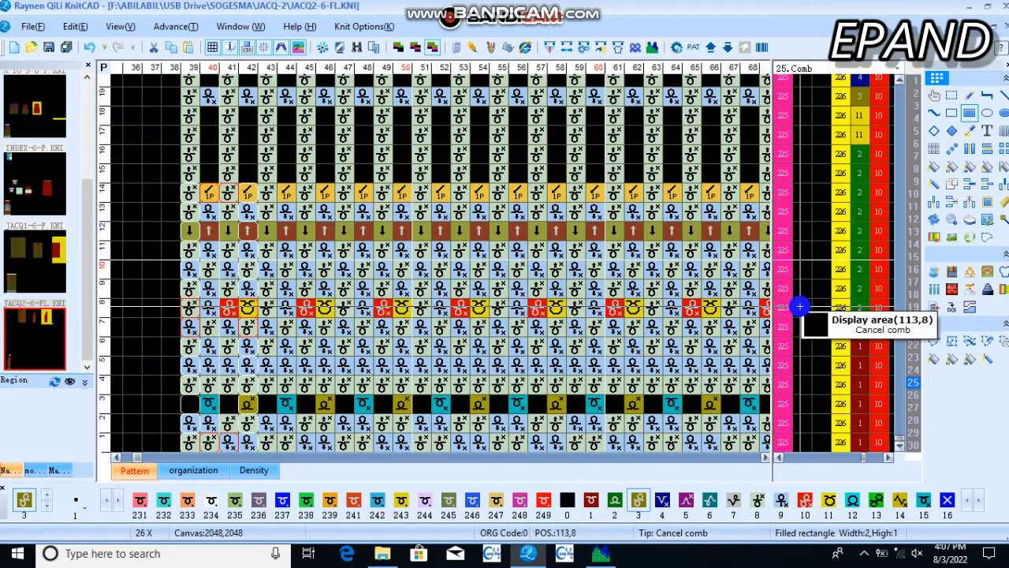
right_click(799, 307)
click(800, 306)
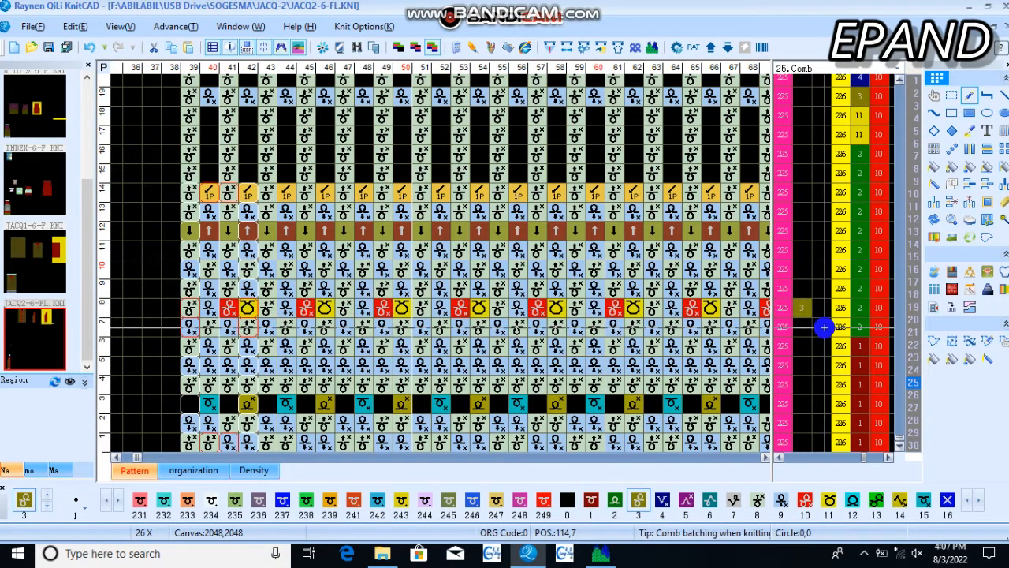
click(798, 363)
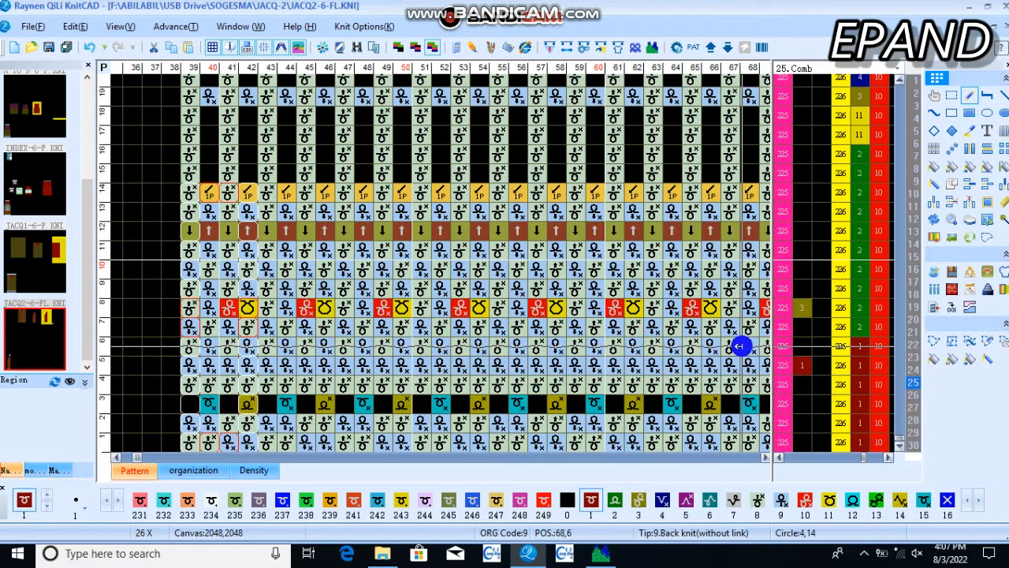
Step: Compile the pattern with the current settings, check the warning about the carrier's end position and close the report
key(F4)
key(Return)
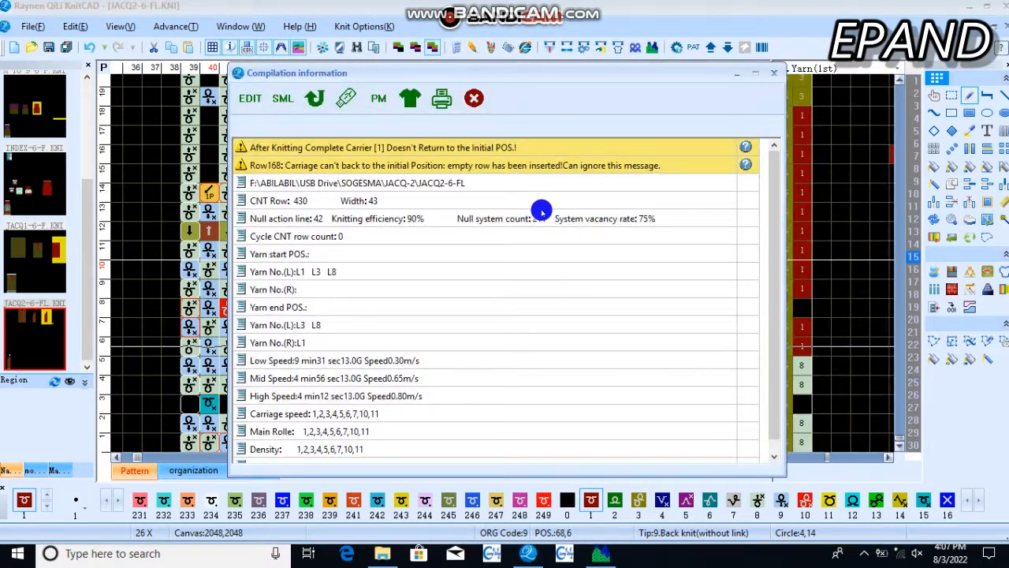
click(472, 147)
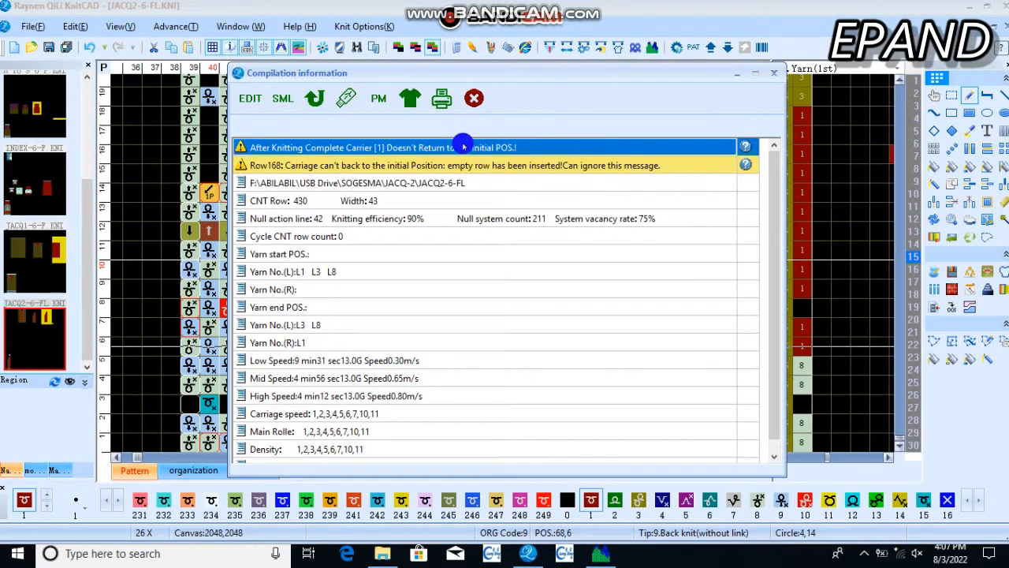
click(471, 96)
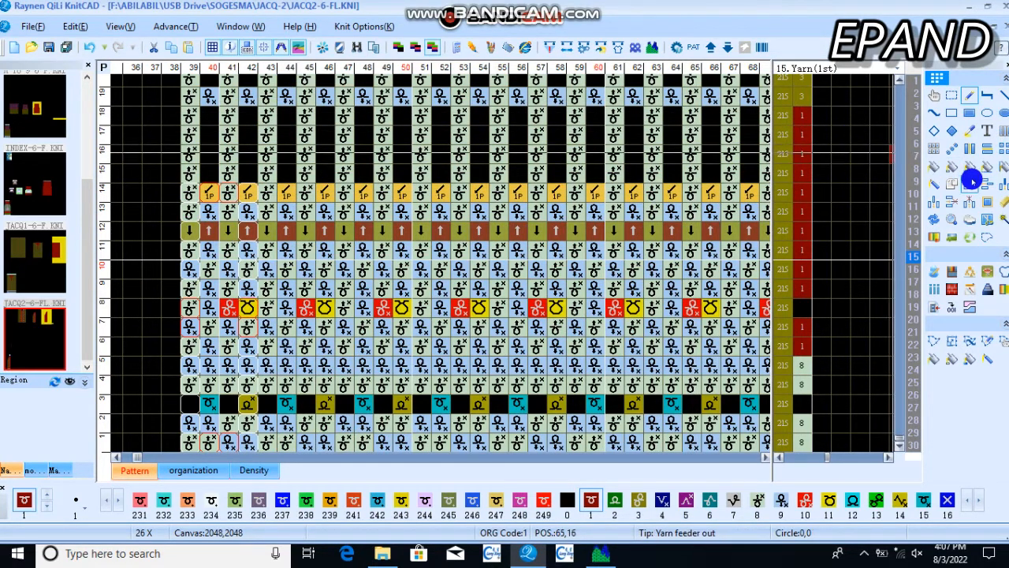
Step: Clear the block selection and delete one single row at row 17 of the rib start
click(944, 199)
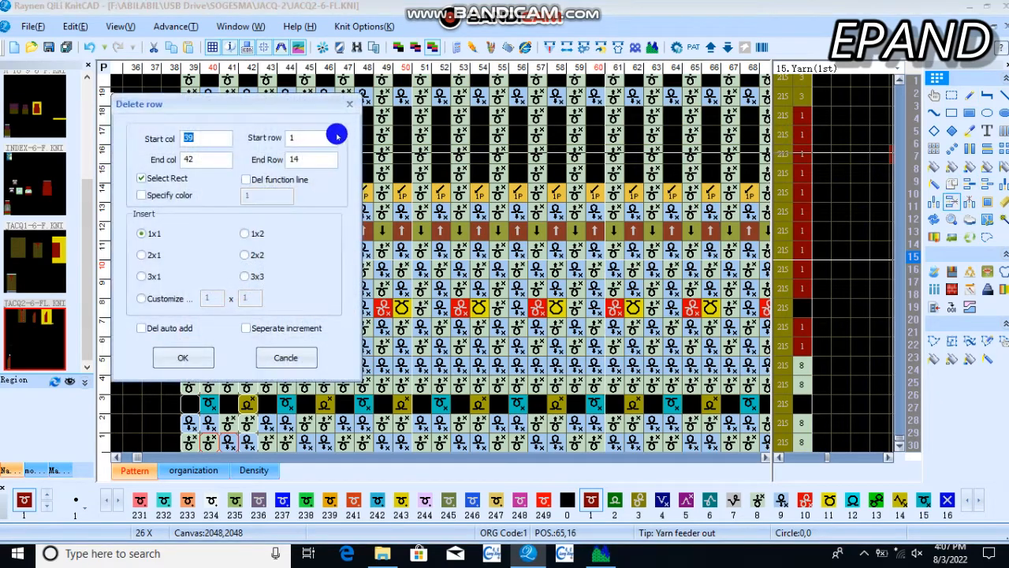
click(354, 105)
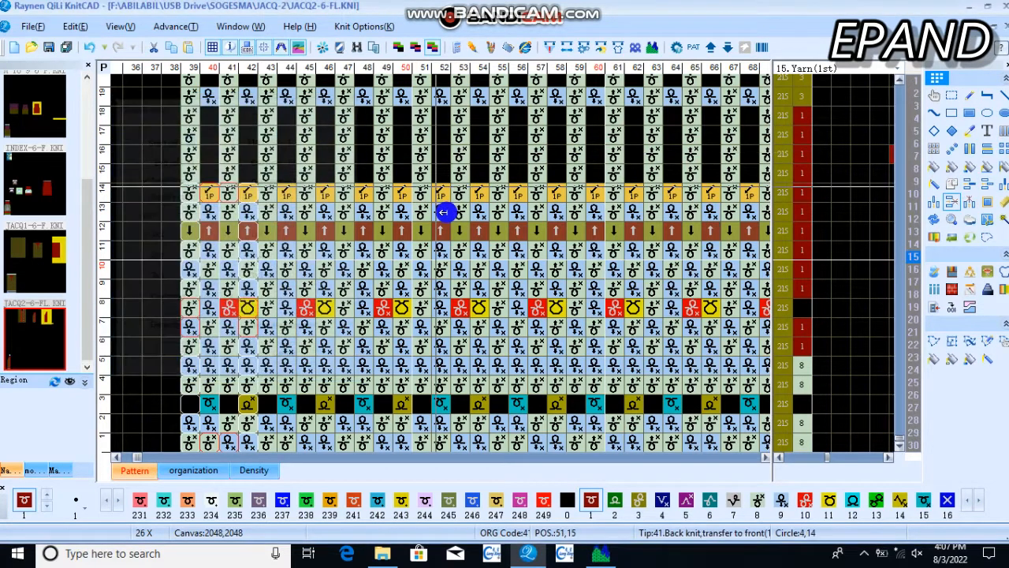
scroll(444, 210, down, 2)
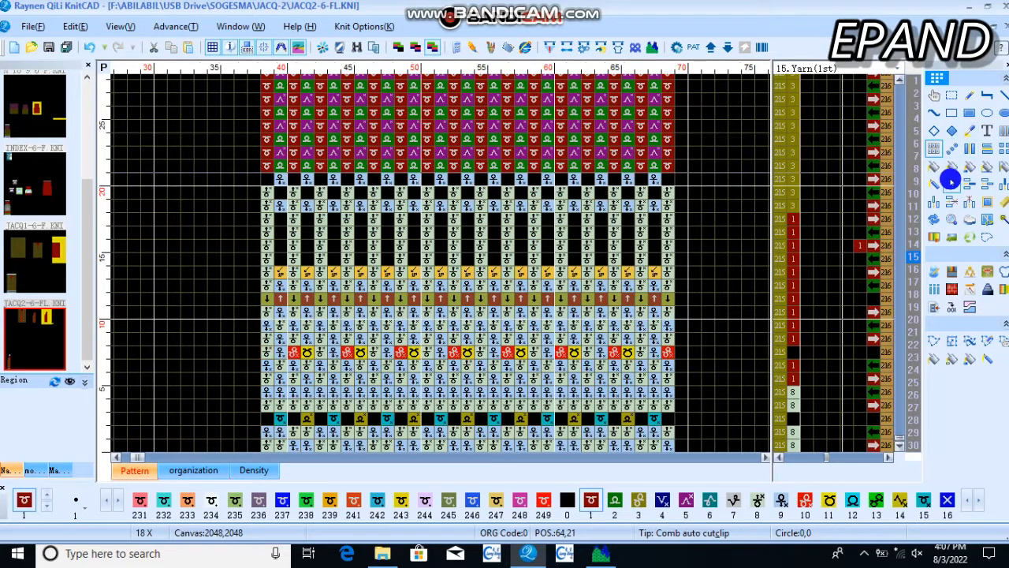
click(947, 202)
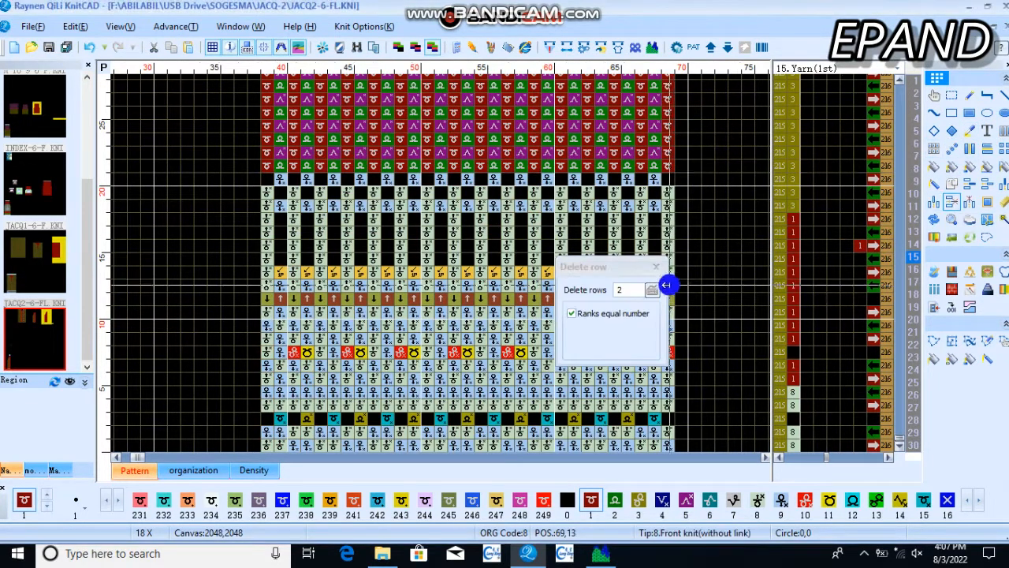
click(655, 292)
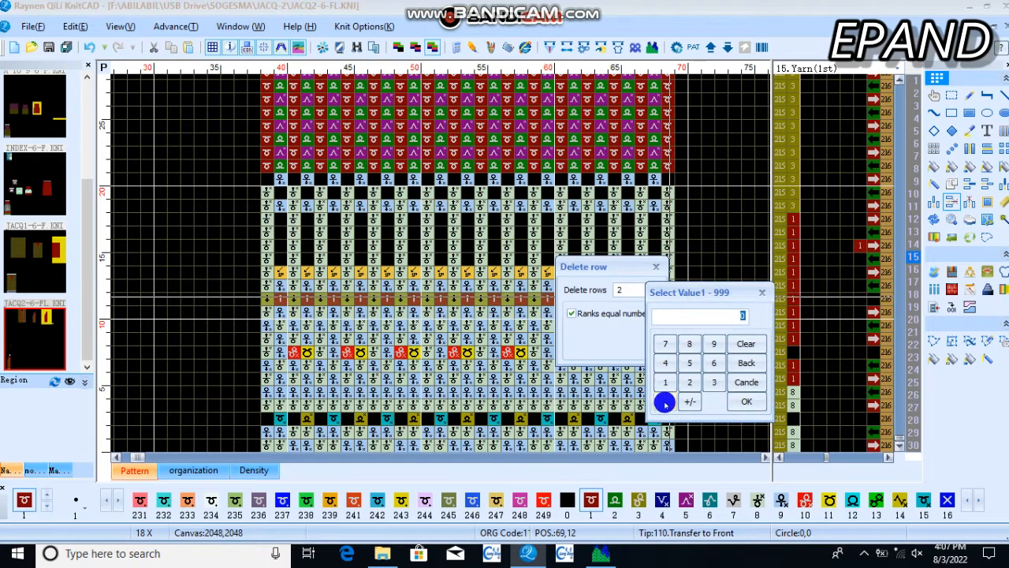
click(737, 402)
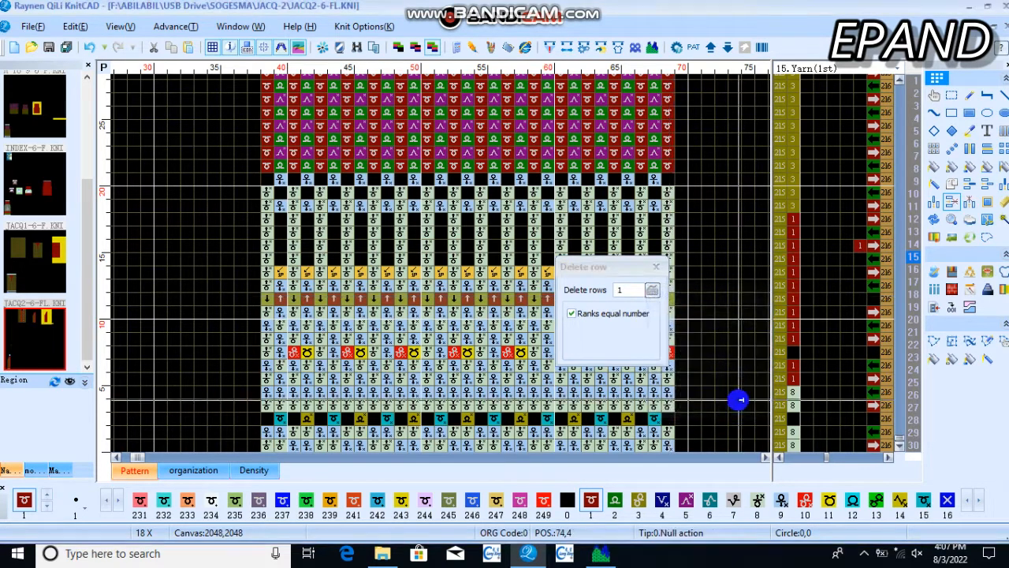
click(640, 231)
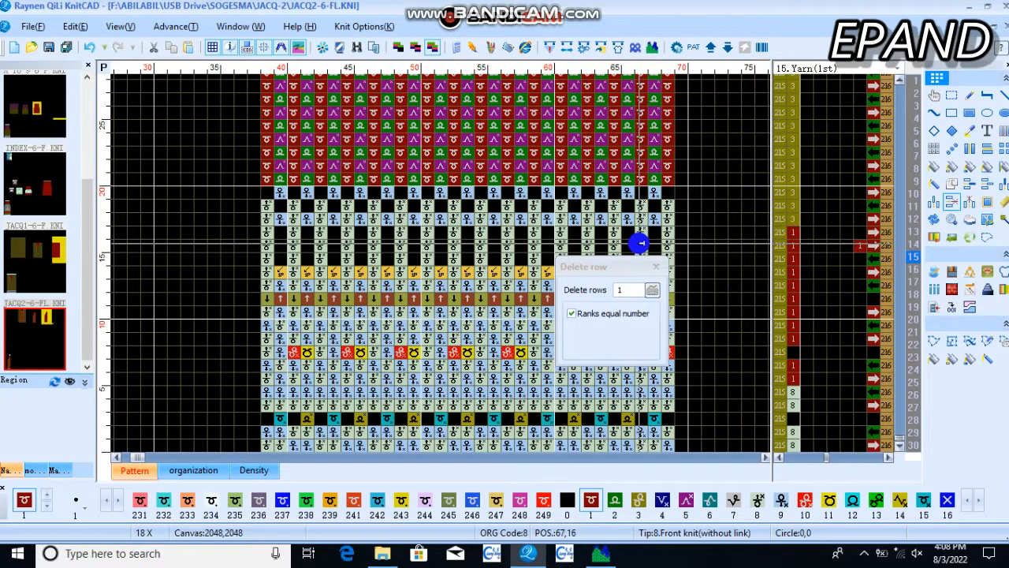
Step: Compile the pattern again with the same settings, then close the compilation report and the row deletion options
key(F4)
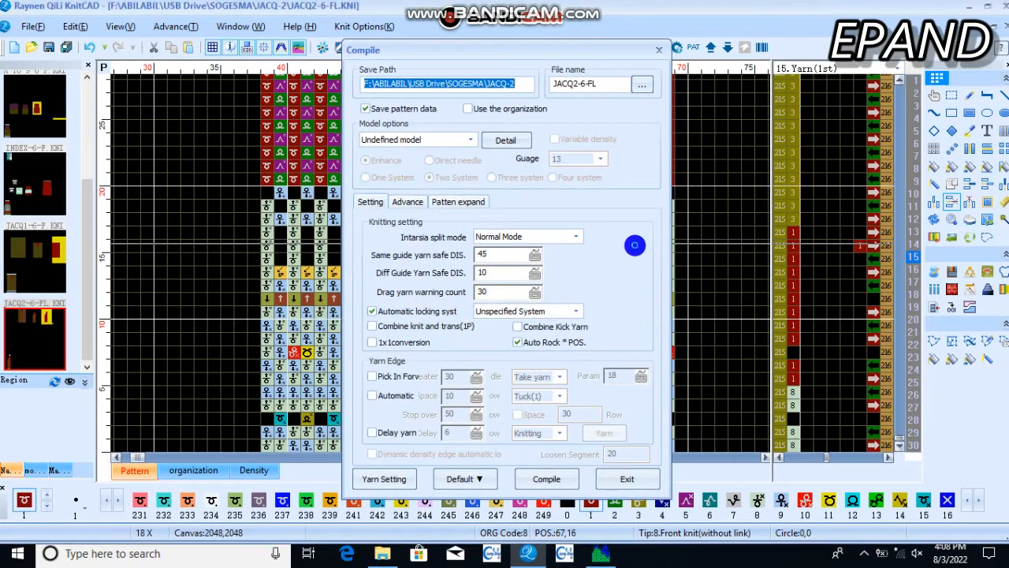
key(Return)
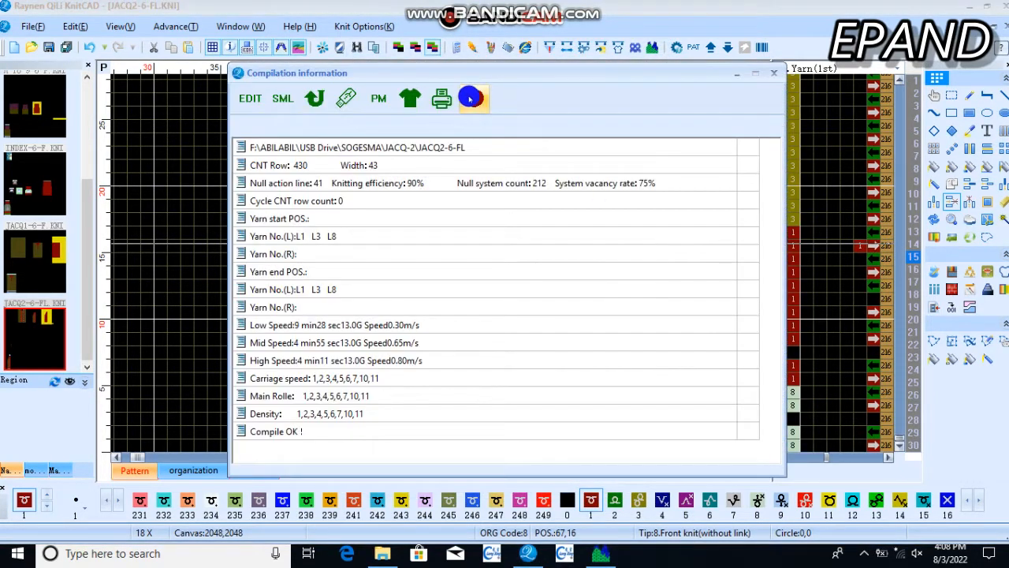
click(471, 99)
scroll(280, 406, down, 4)
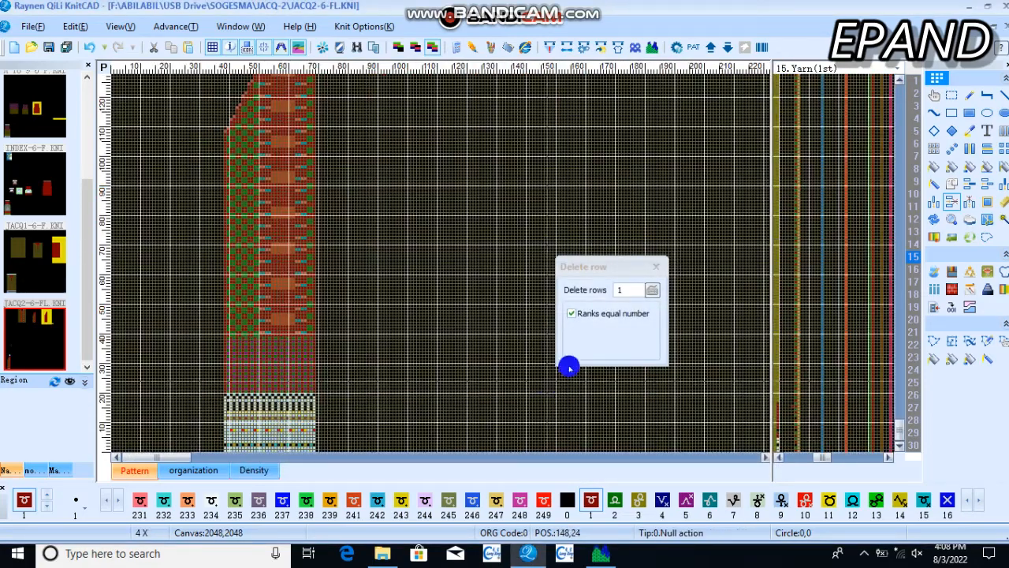
click(653, 266)
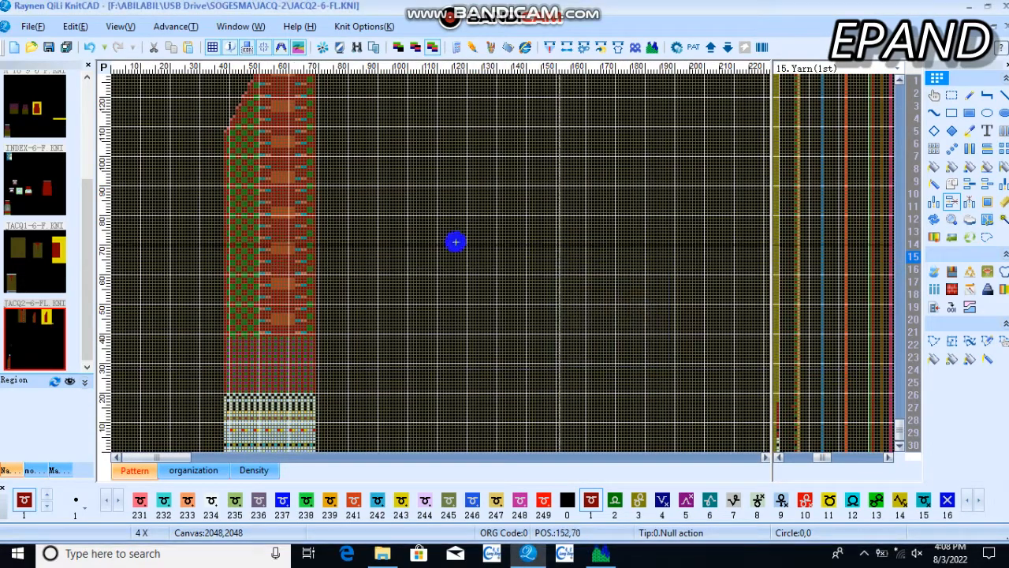
Step: Examine the separate cable module drawn above the piece around columns 75 to 82, and the whole shaped piece
scroll(440, 262, up, 3)
scroll(441, 262, down, 5)
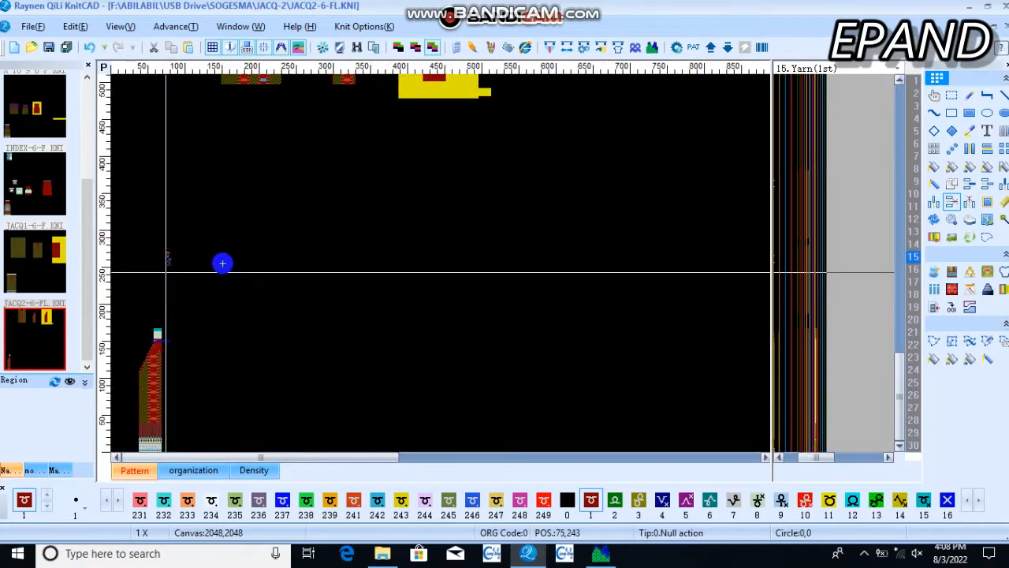
scroll(166, 272, up, 4)
scroll(442, 272, up, 3)
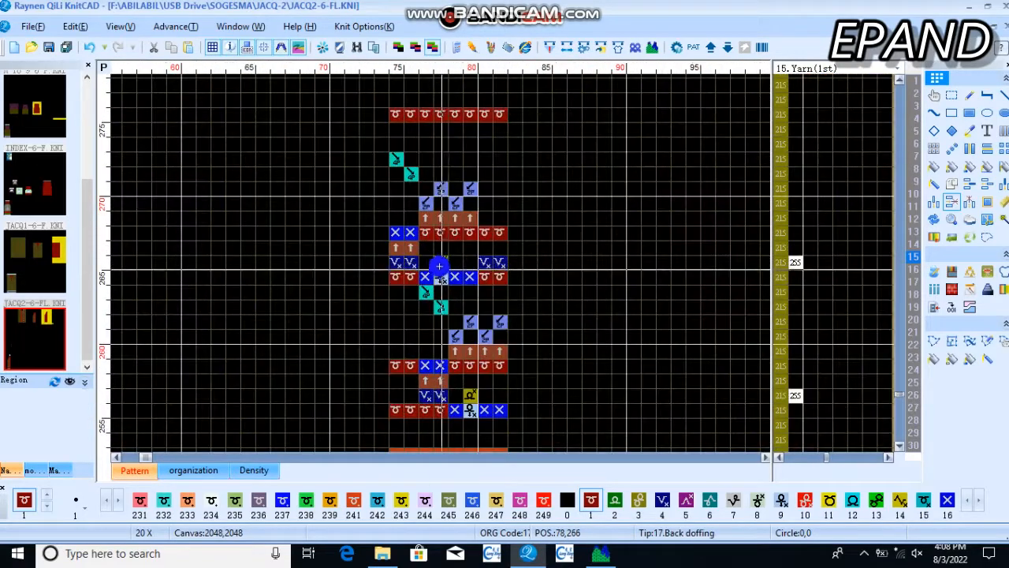
scroll(589, 295, down, 1)
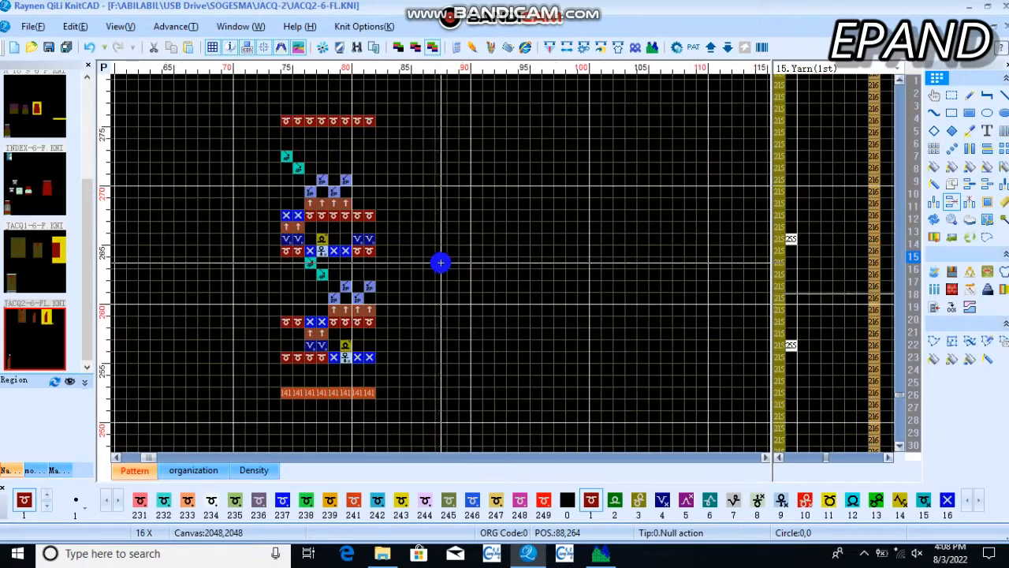
scroll(408, 264, up, 2)
scroll(442, 263, down, 3)
scroll(447, 265, down, 4)
scroll(235, 340, up, 1)
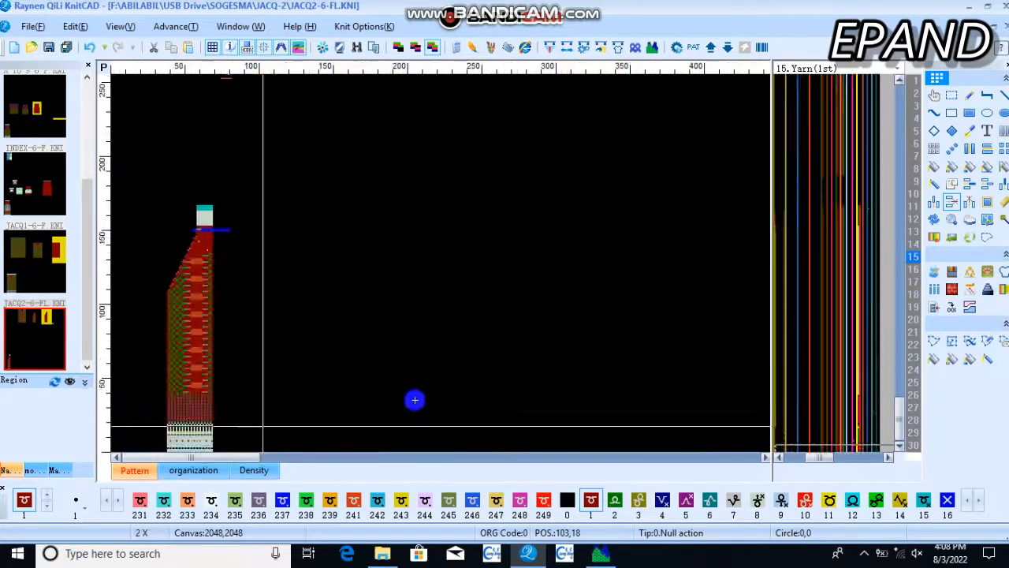
scroll(415, 401, down, 1)
scroll(219, 386, up, 2)
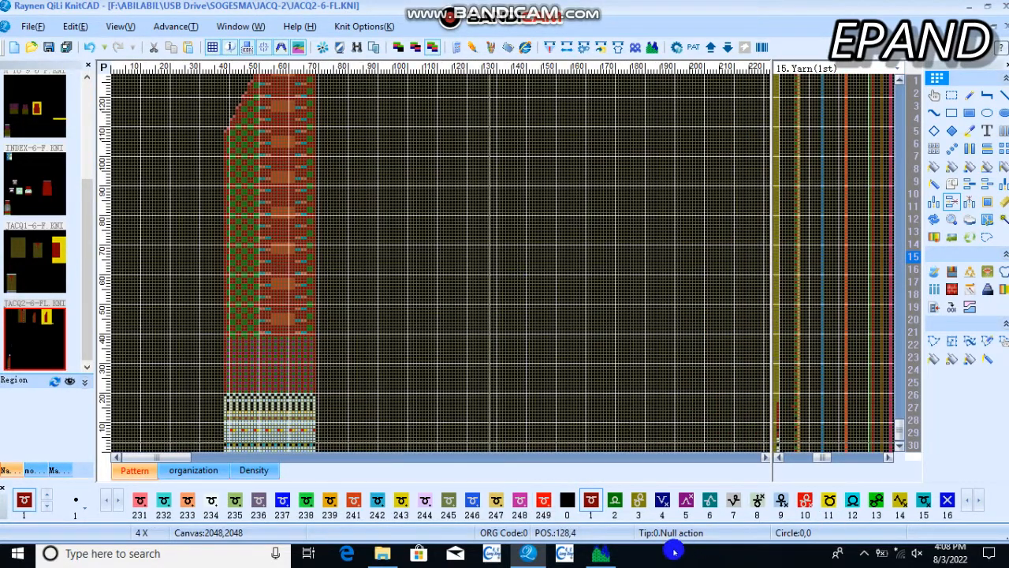
Step: Bring up the fabric simulation preview and compare its cables with the cable symbols of the shaped piece
click(599, 557)
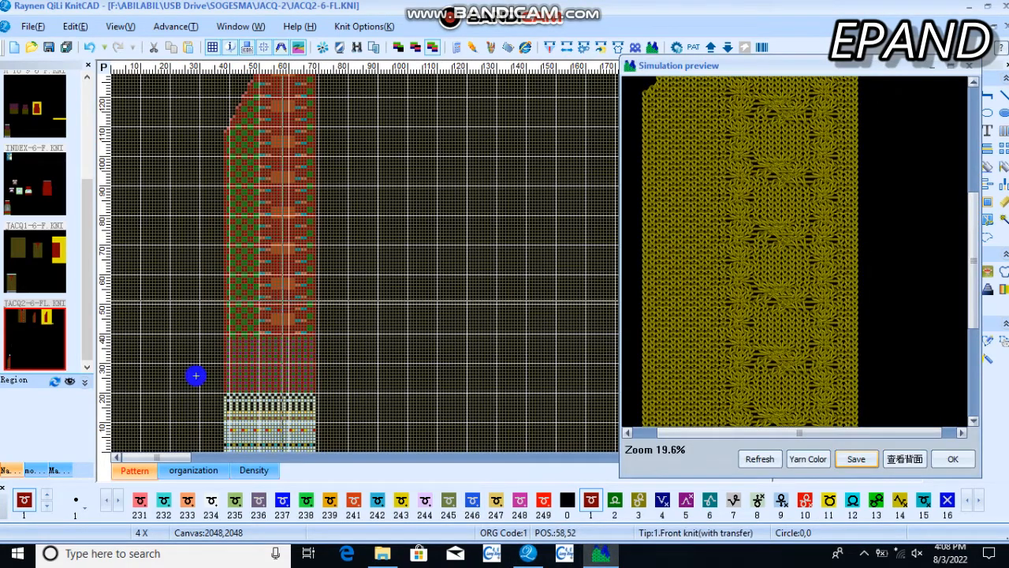
scroll(196, 375, down, 2)
scroll(203, 357, up, 2)
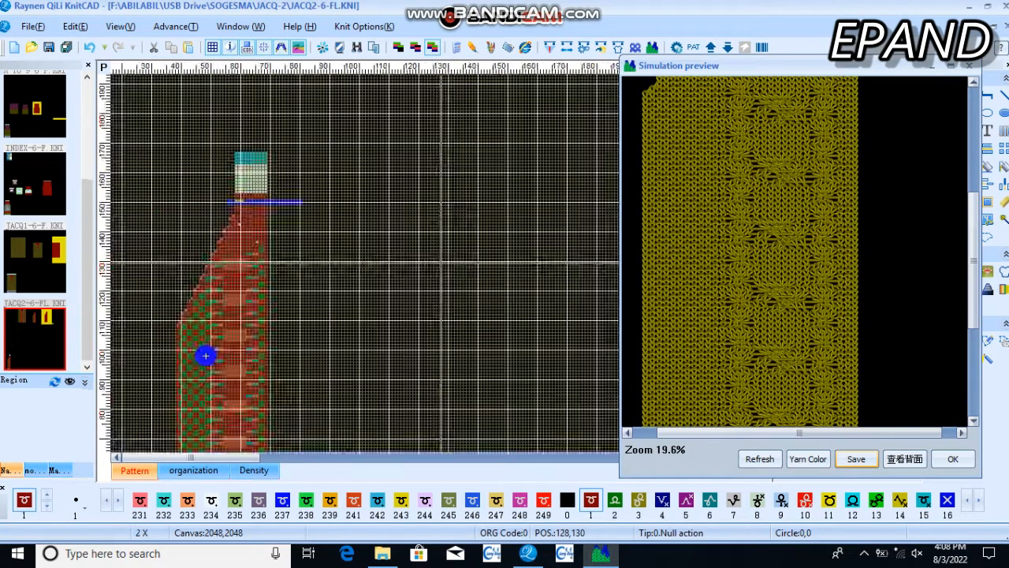
scroll(147, 387, down, 2)
scroll(344, 251, up, 3)
scroll(332, 237, up, 2)
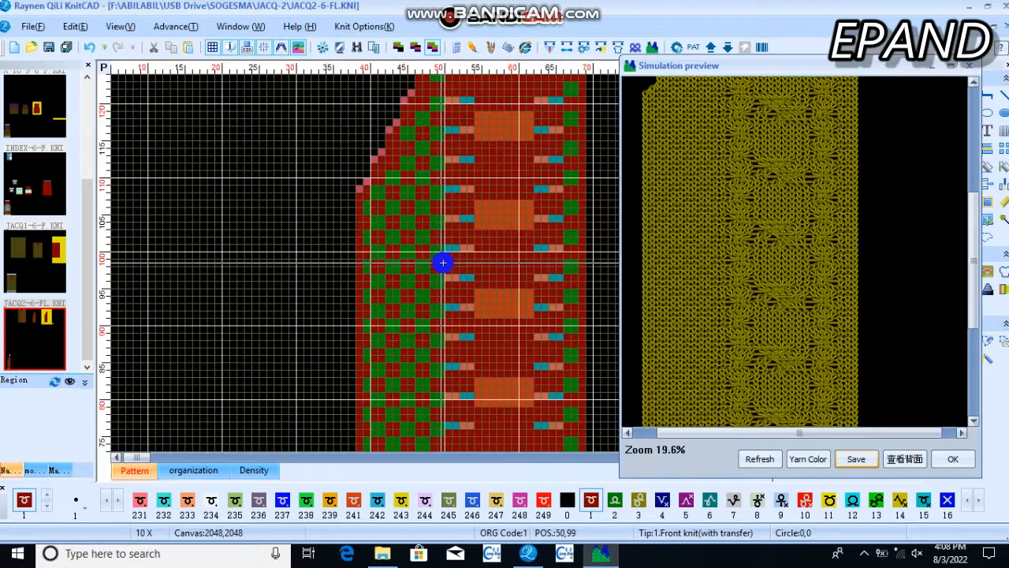
scroll(467, 266, down, 1)
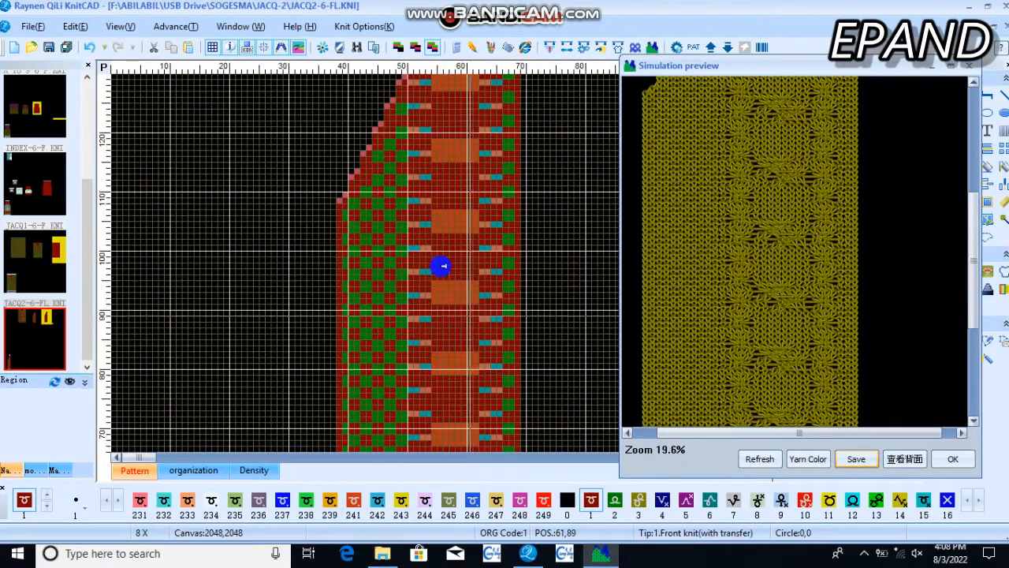
scroll(439, 264, up, 4)
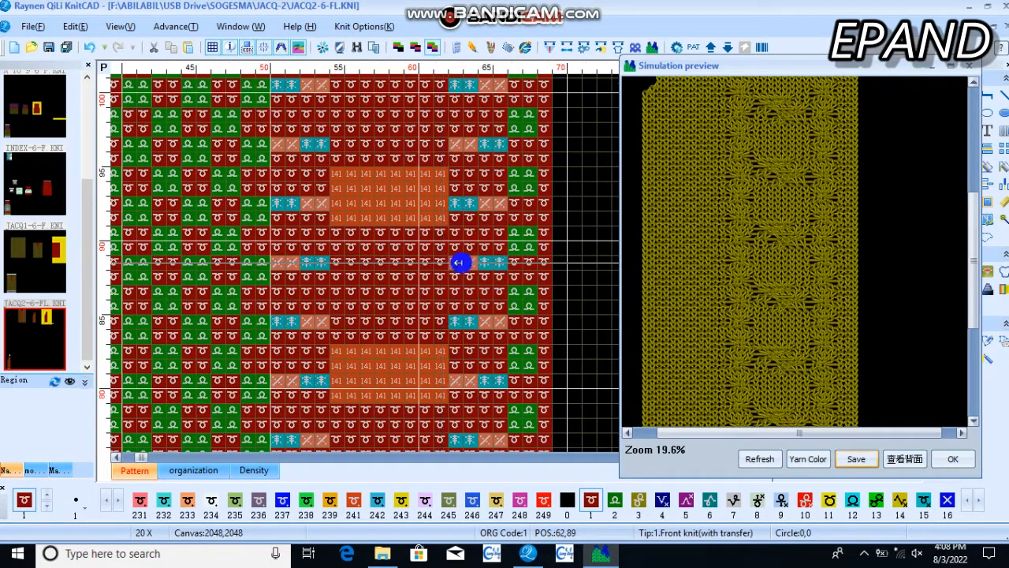